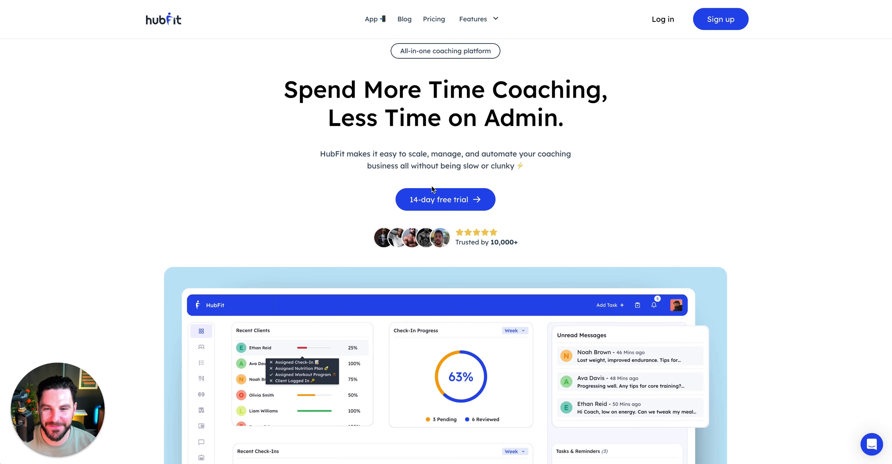
Step: Scroll the homepage past the dashboard mockup to the Check Ins, Training and Nutrition cards
scroll(453, 157, "down", 3)
scroll(444, 171, "down", 3)
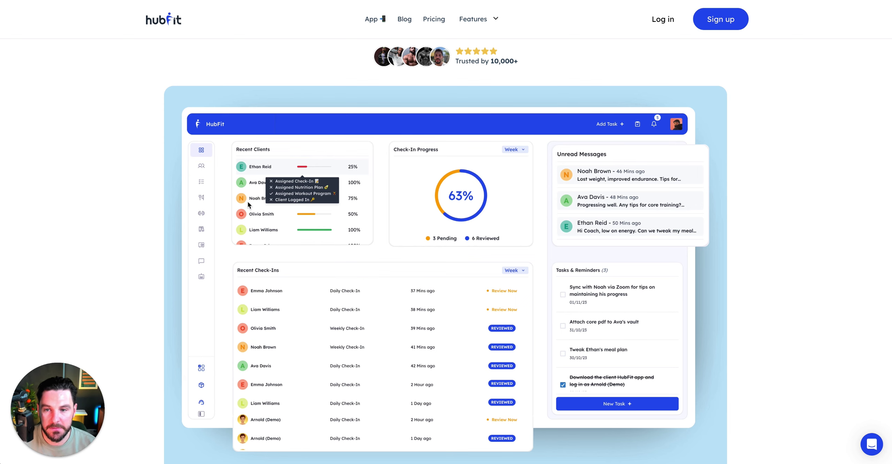
scroll(393, 209, "down", 1)
scroll(394, 209, "down", 7)
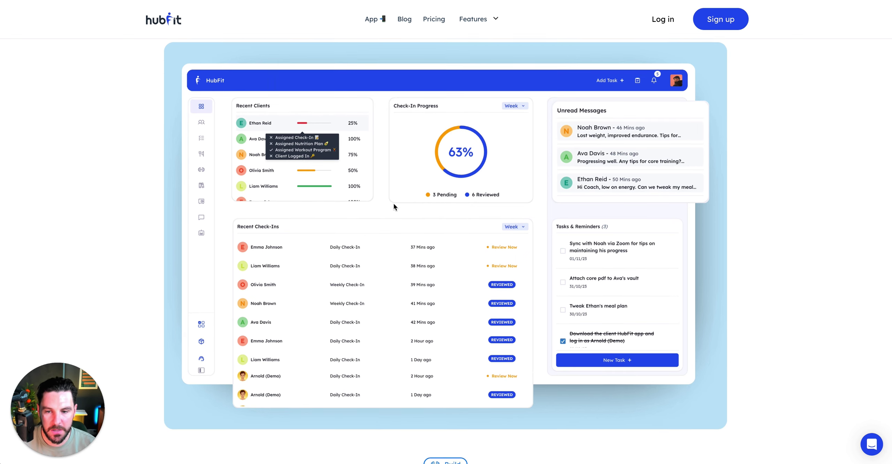
scroll(395, 201, "down", 5)
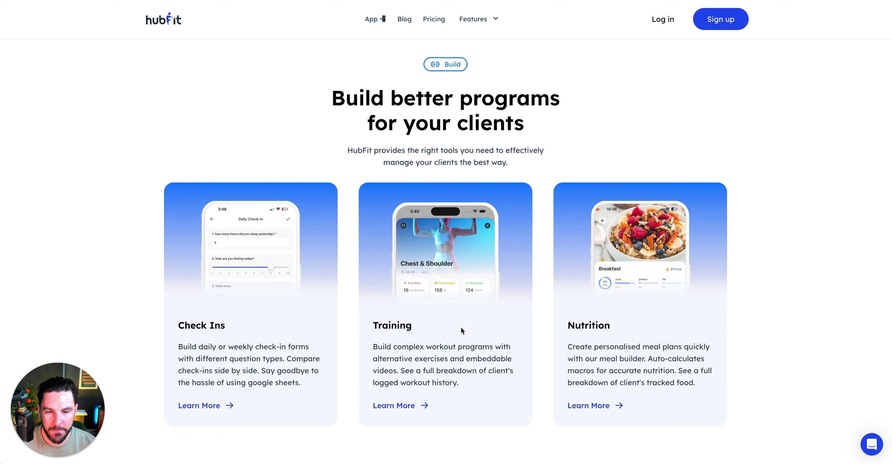
Step: Scroll through the engagement, habit, questionnaire, automation and team sections to the blog, then back up
scroll(447, 304, "down", 6)
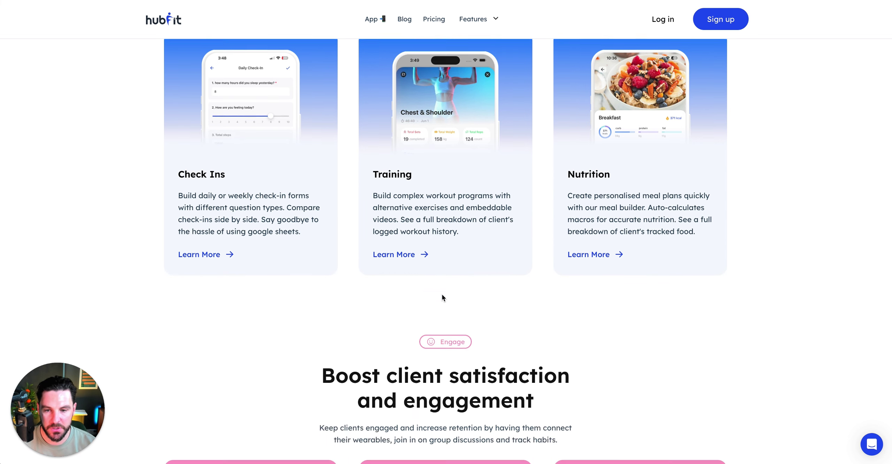
scroll(445, 295, "down", 5)
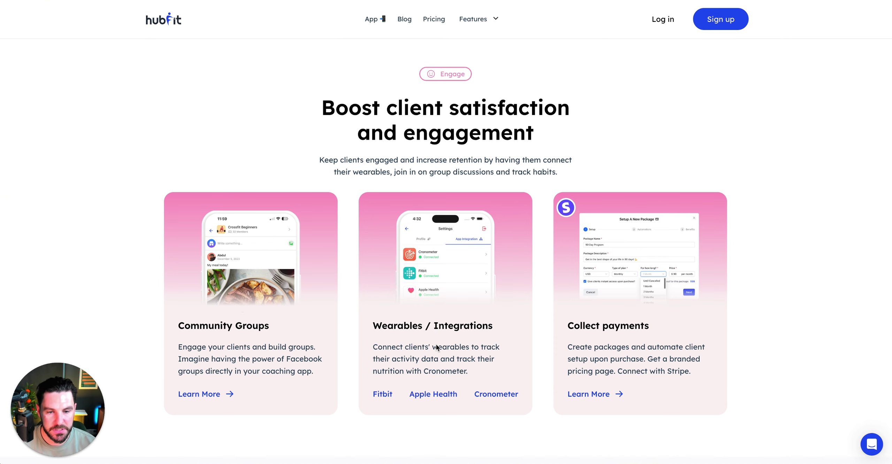
scroll(460, 336, "down", 1)
scroll(570, 273, "down", 4)
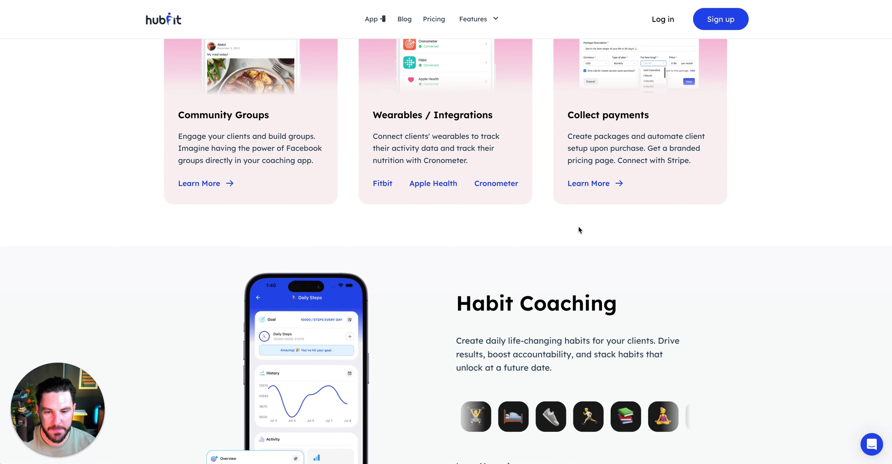
scroll(579, 226, "down", 4)
scroll(505, 251, "down", 4)
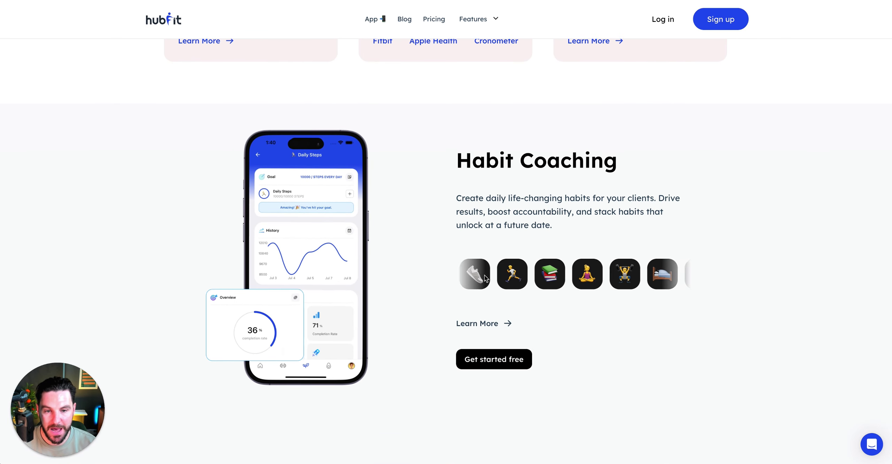
scroll(484, 277, "down", 7)
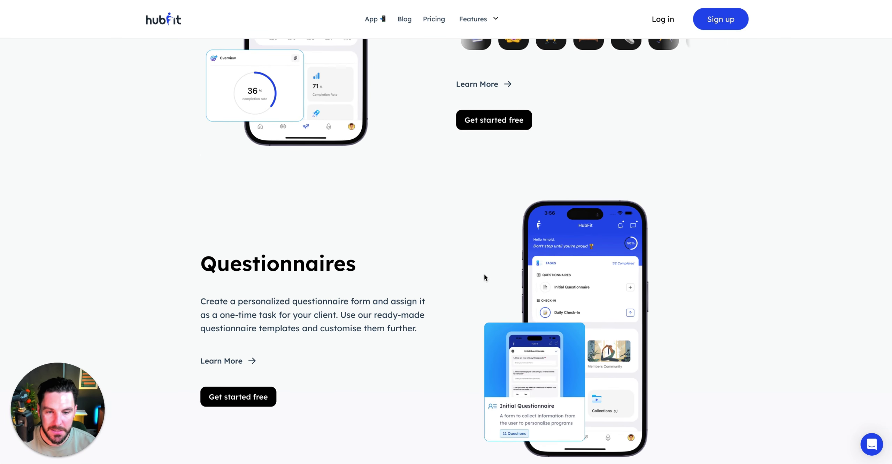
scroll(484, 278, "down", 3)
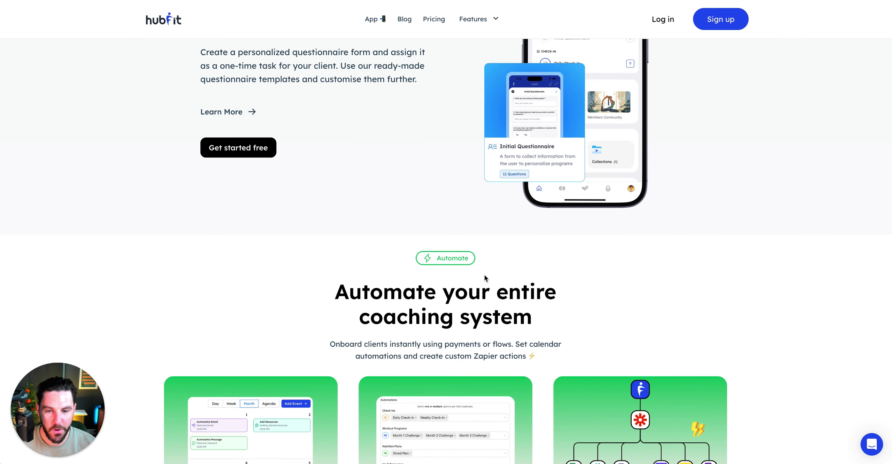
scroll(484, 278, "down", 3)
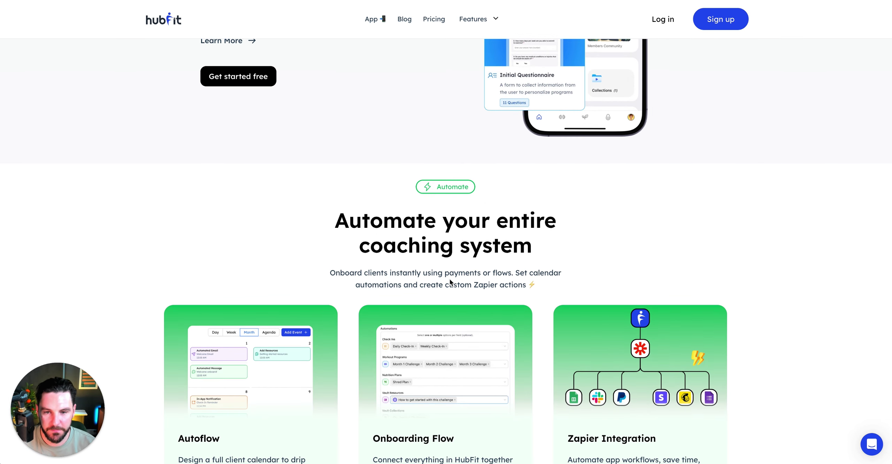
scroll(451, 282, "down", 2)
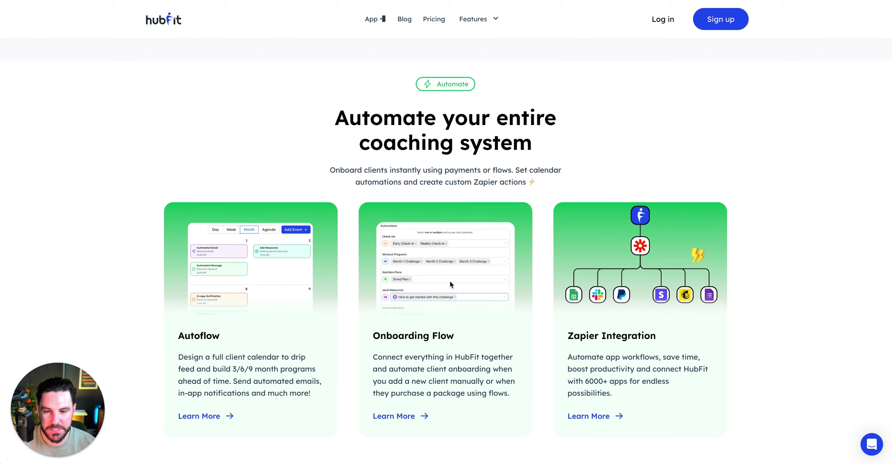
scroll(485, 343, "down", 1)
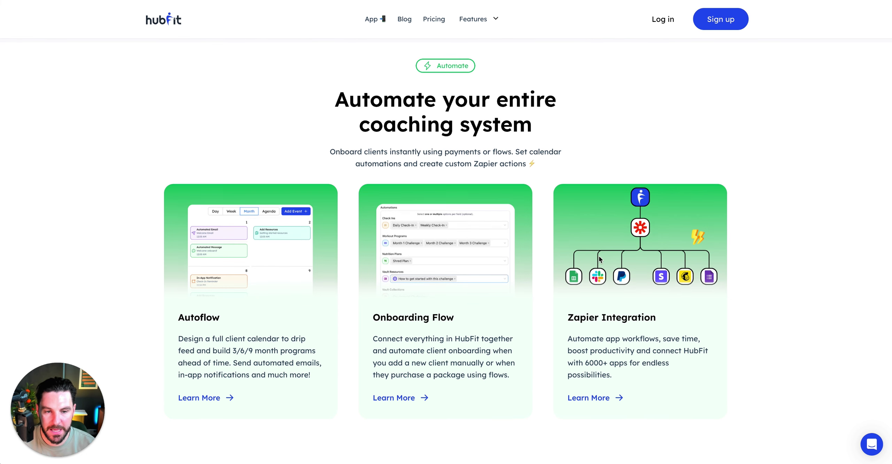
scroll(618, 275, "down", 10)
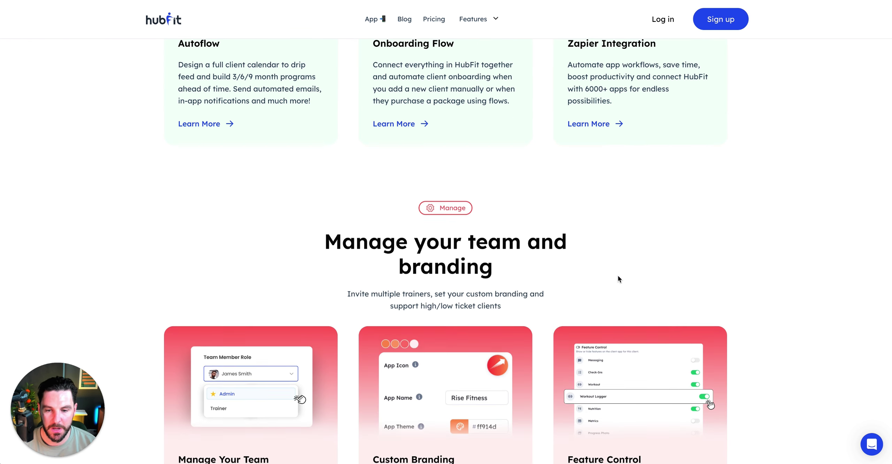
scroll(617, 275, "down", 3)
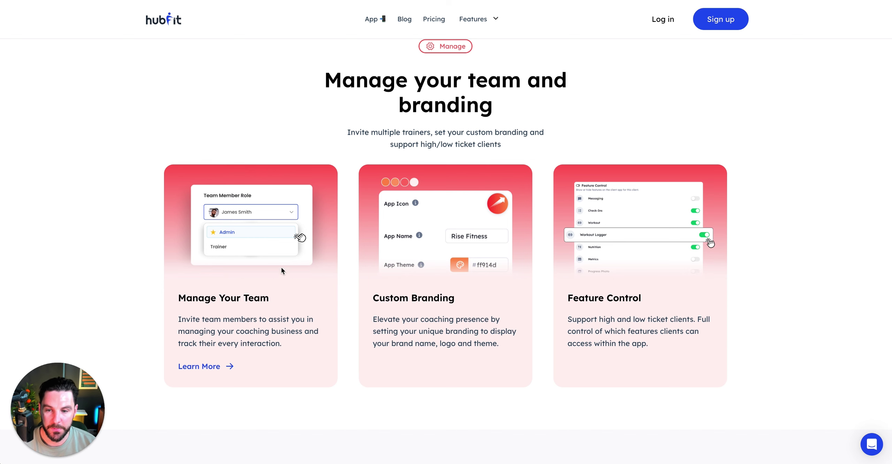
scroll(597, 336, "down", 2)
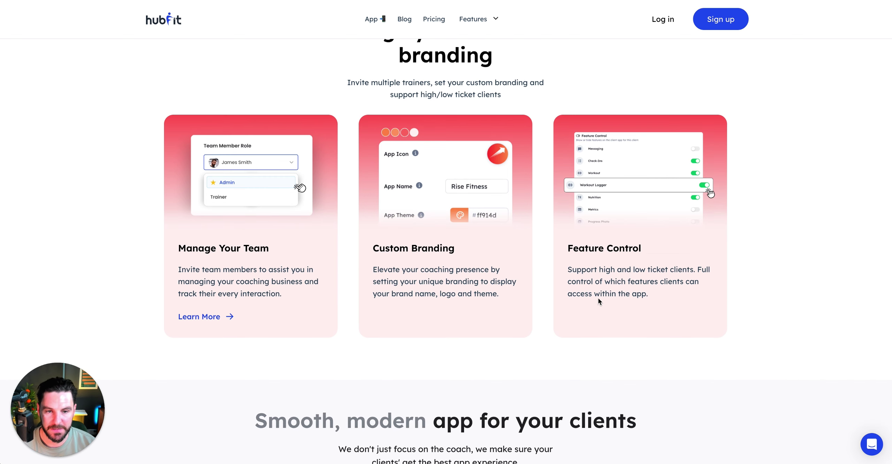
scroll(595, 284, "down", 2)
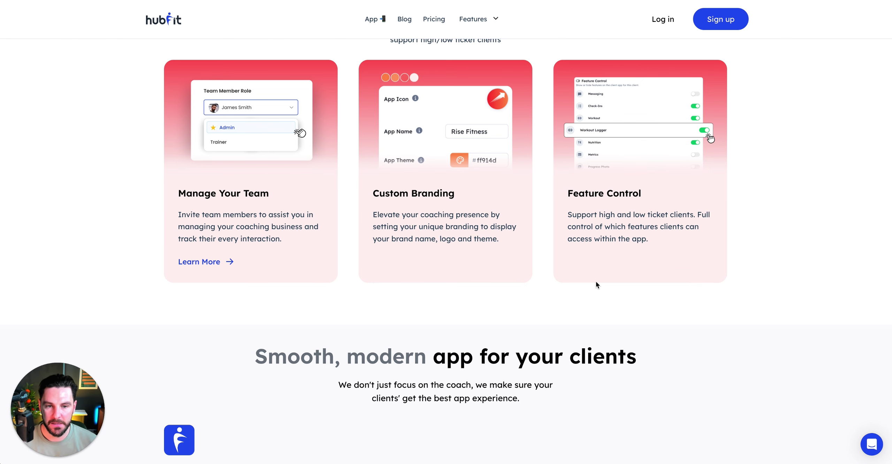
scroll(633, 201, "down", 1)
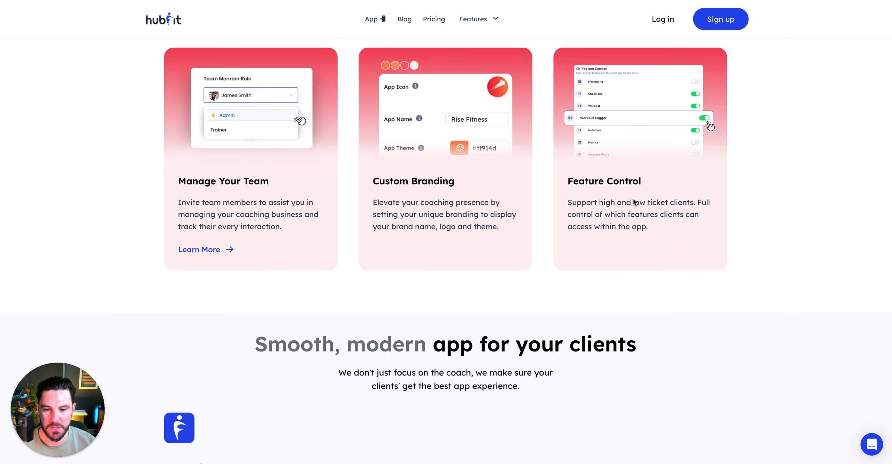
scroll(620, 195, "down", 5)
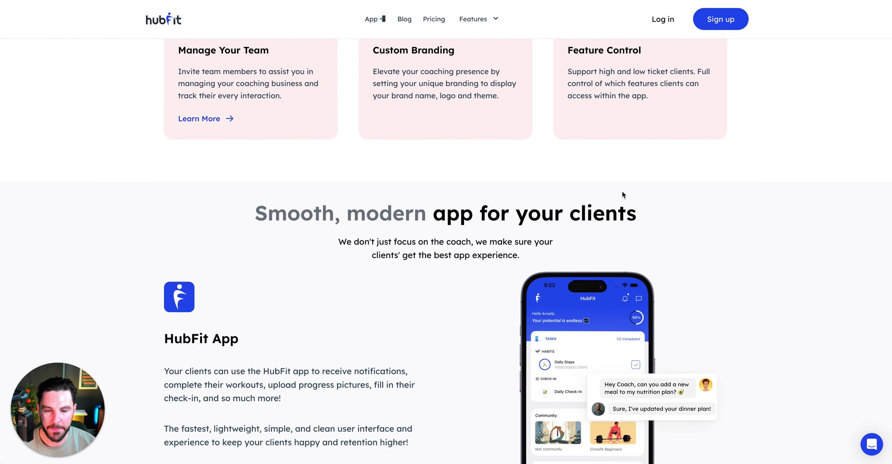
scroll(623, 195, "down", 5)
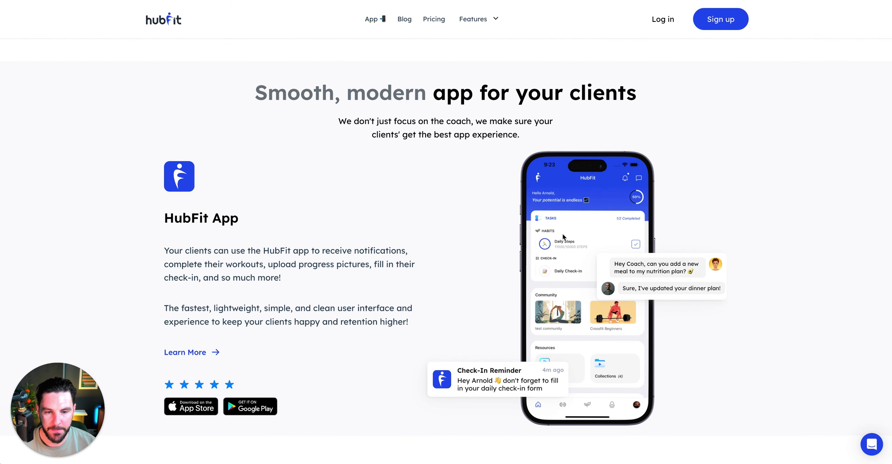
scroll(571, 266, "down", 1)
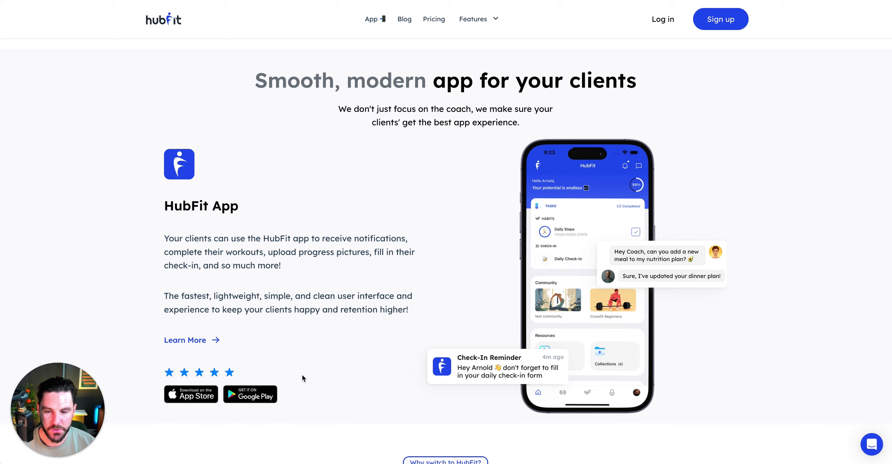
scroll(332, 288, "down", 3)
scroll(339, 280, "down", 10)
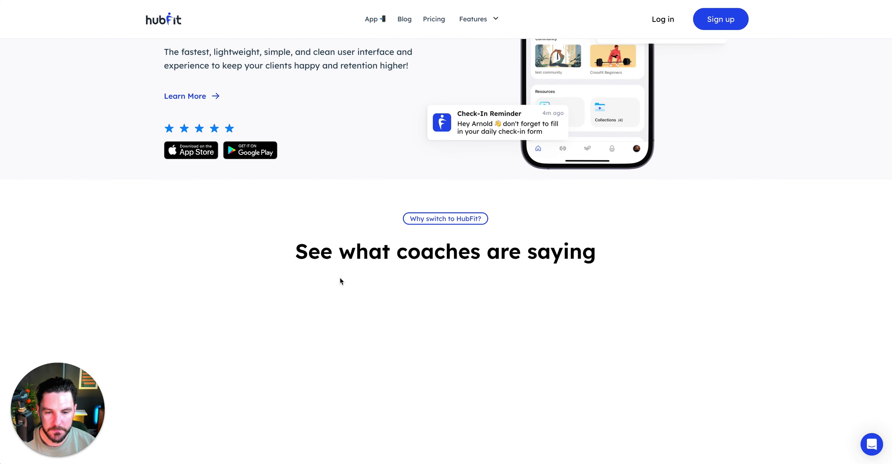
scroll(356, 274, "down", 2)
scroll(362, 273, "down", 10)
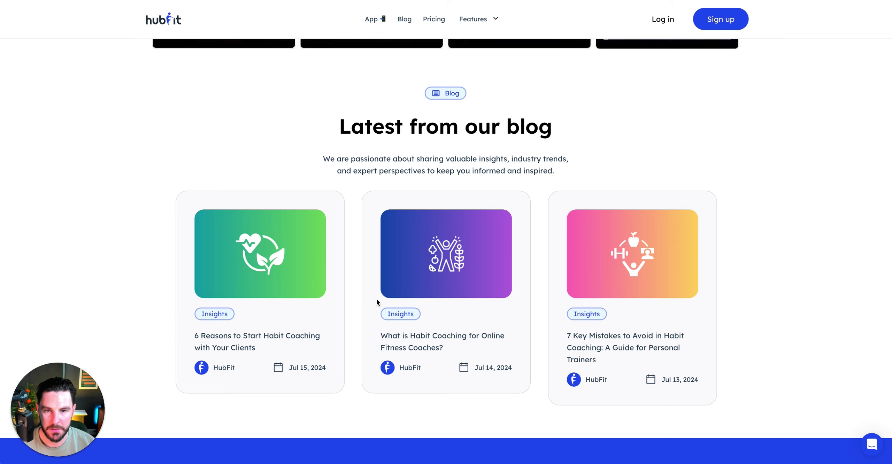
scroll(378, 303, "up", 20)
Step: Open the pricing page and scroll down to the monthly Standard, Premium and Ultimate plans
left_click(434, 20)
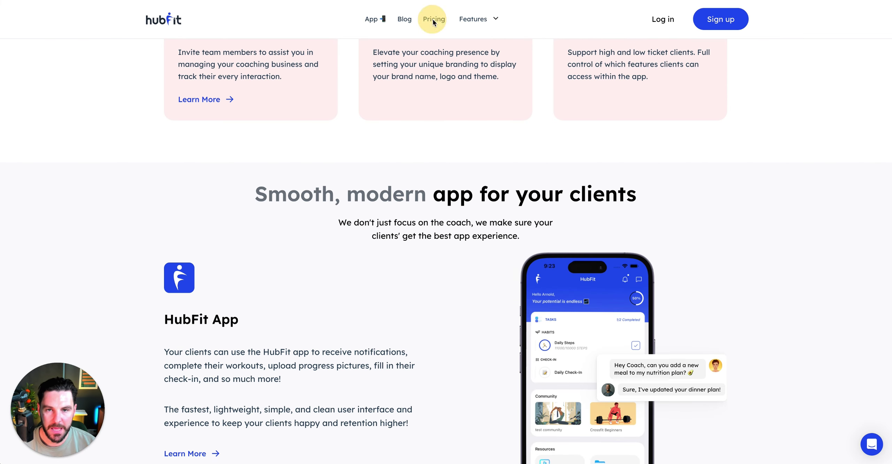
scroll(453, 133, "down", 1)
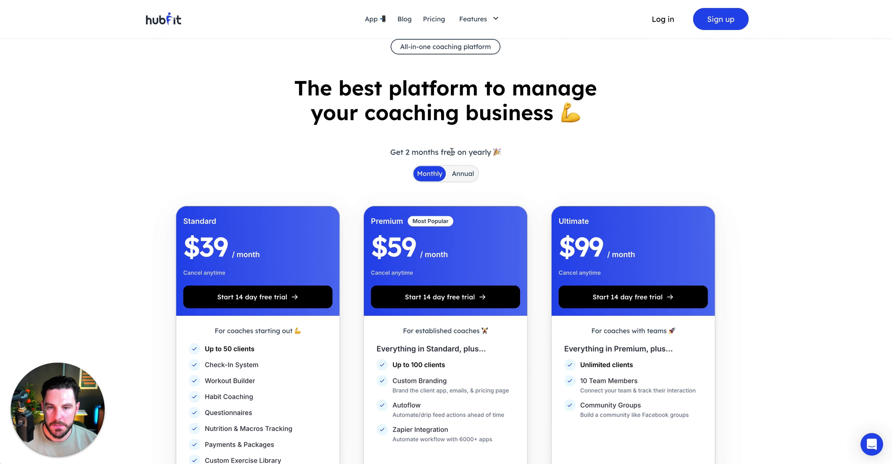
scroll(432, 184, "down", 1)
scroll(431, 188, "down", 2)
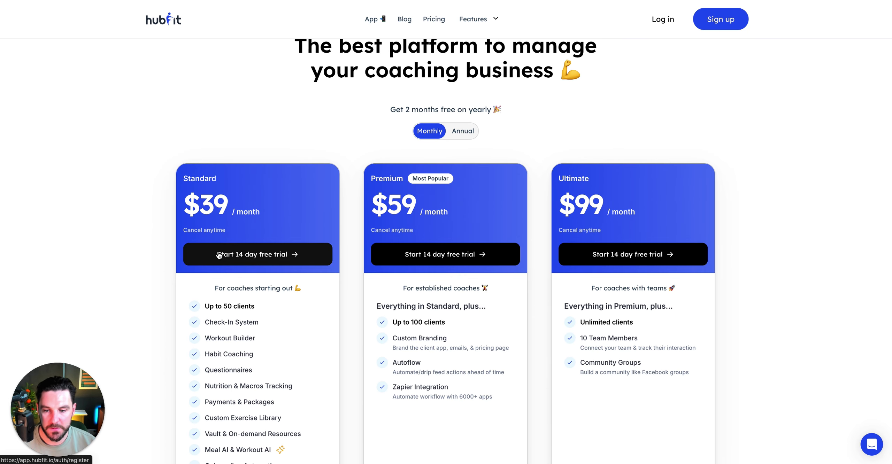
scroll(246, 271, "down", 3)
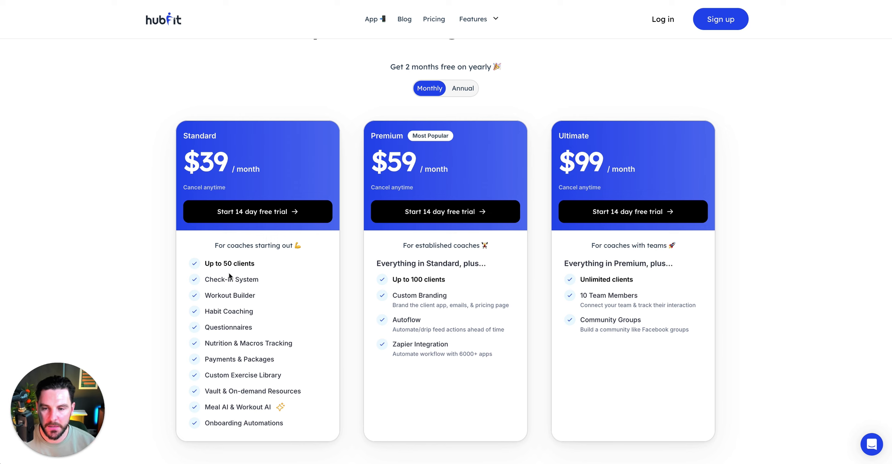
Step: Highlight the Standard plan's 50-client limit and review the $39, $59 and $99 plans
left_click_drag(223, 263, 247, 262)
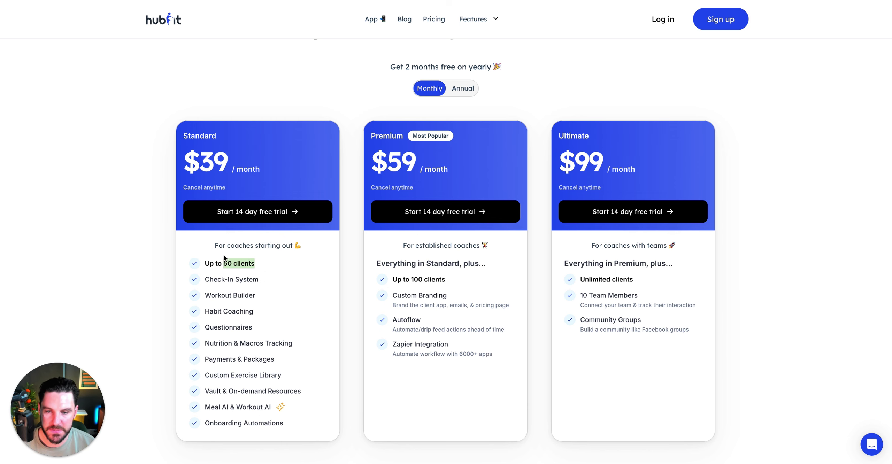
scroll(253, 305, "down", 1)
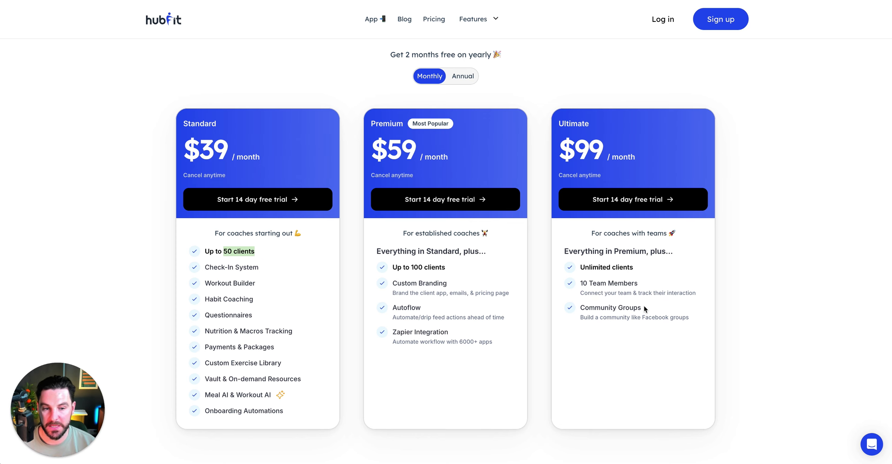
scroll(598, 298, "up", 1)
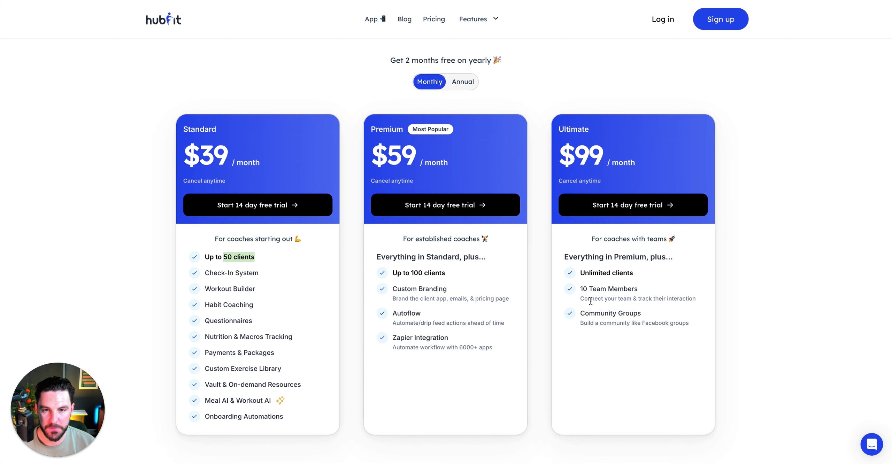
scroll(651, 240, "down", 1)
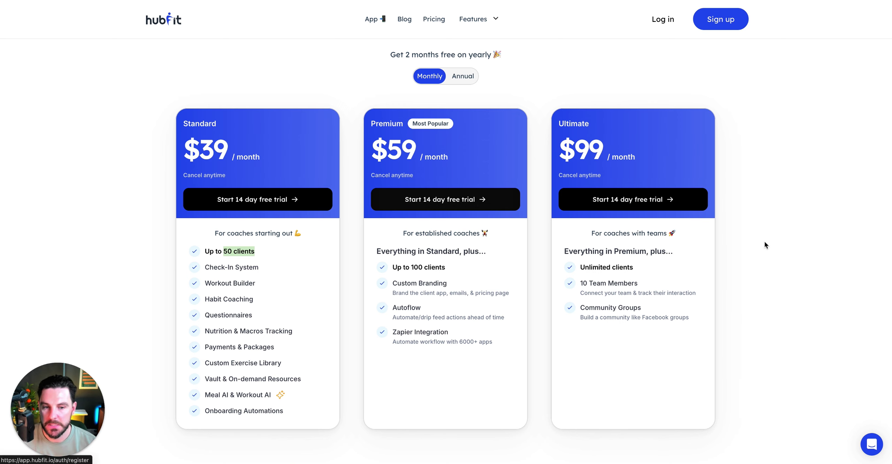
scroll(468, 287, "up", 1)
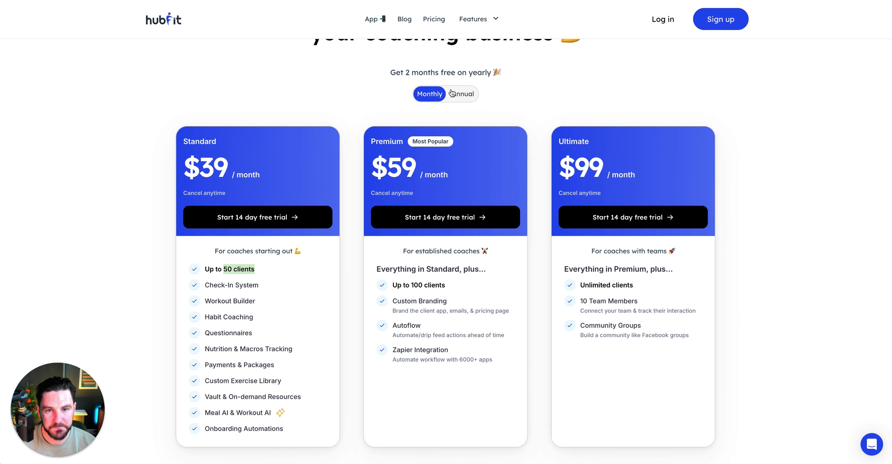
Step: Switch the billing toggle to Annual to show $33, $49 and $83 per month
left_click(464, 94)
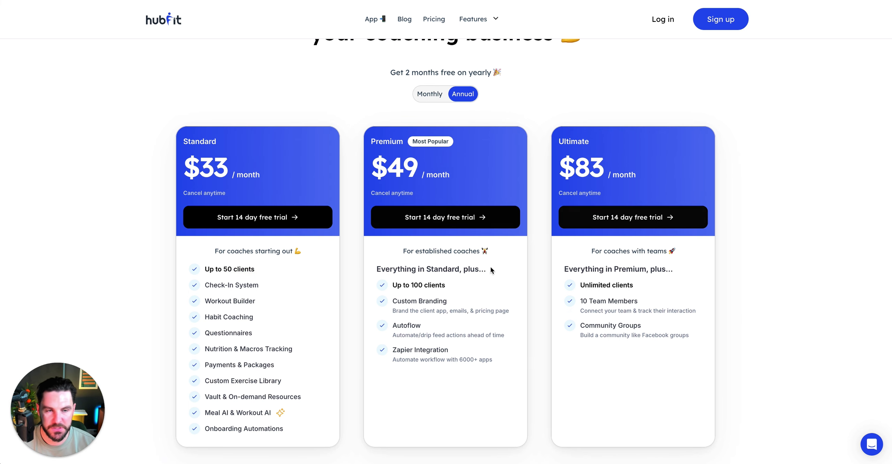
scroll(491, 266, "up", 1)
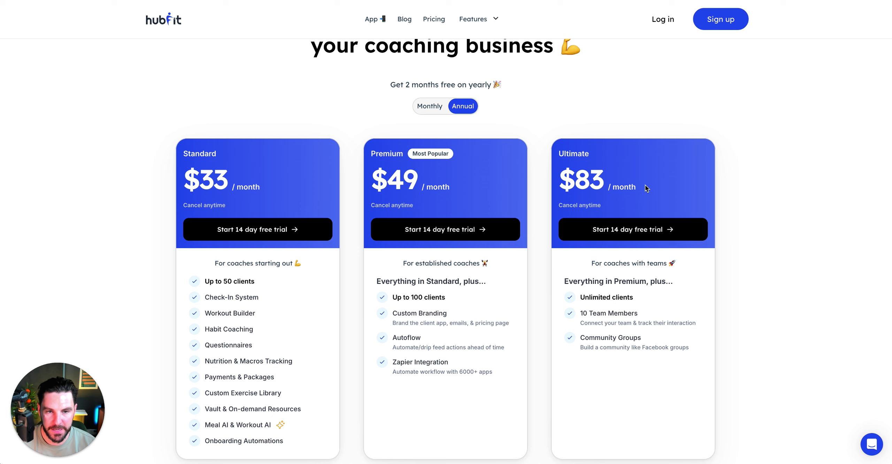
scroll(476, 308, "up", 1)
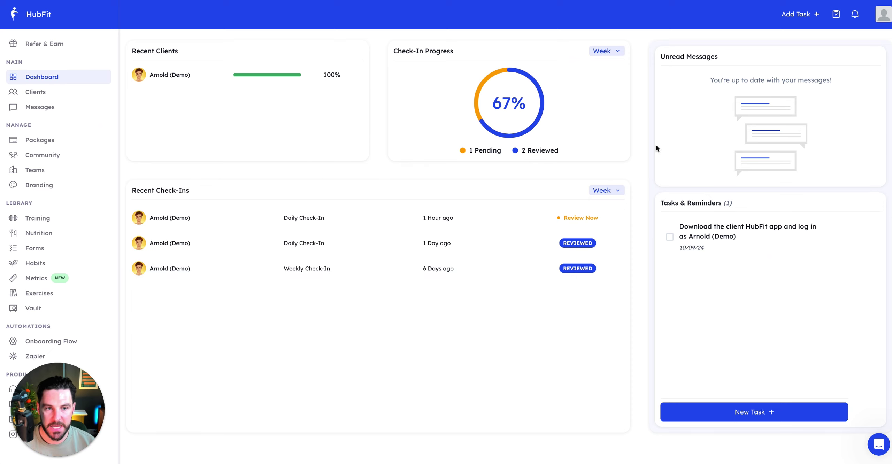
mouse_move(697, 251)
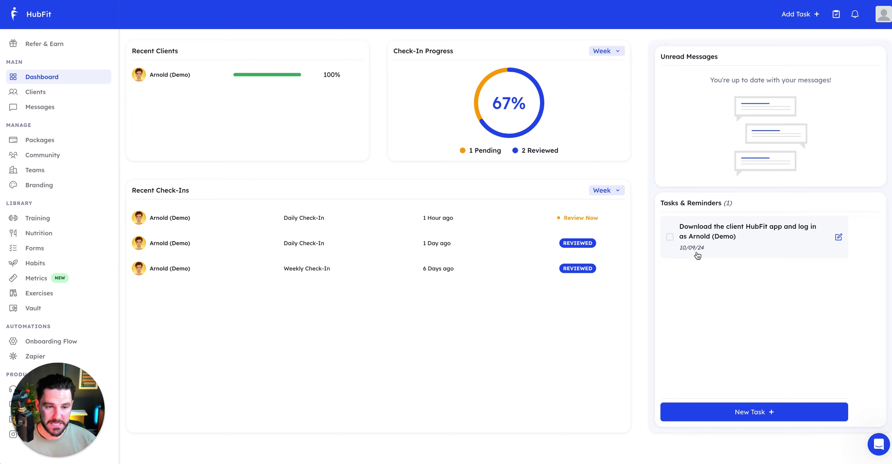
left_click(780, 411)
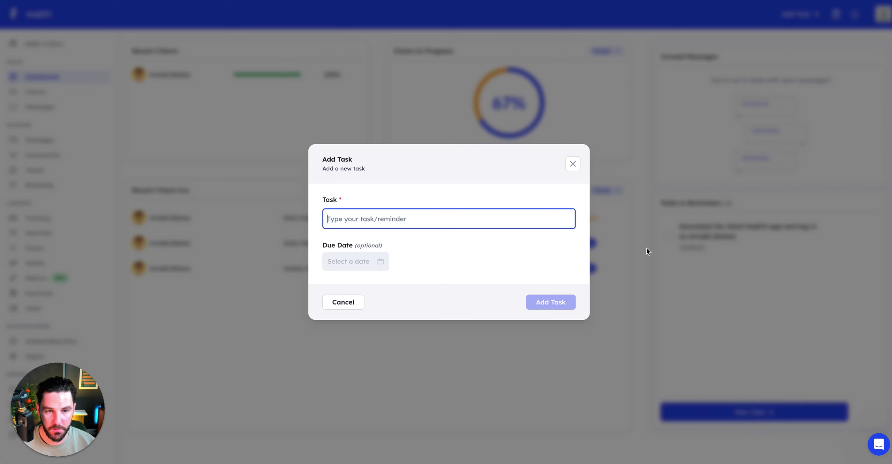
left_click(577, 170)
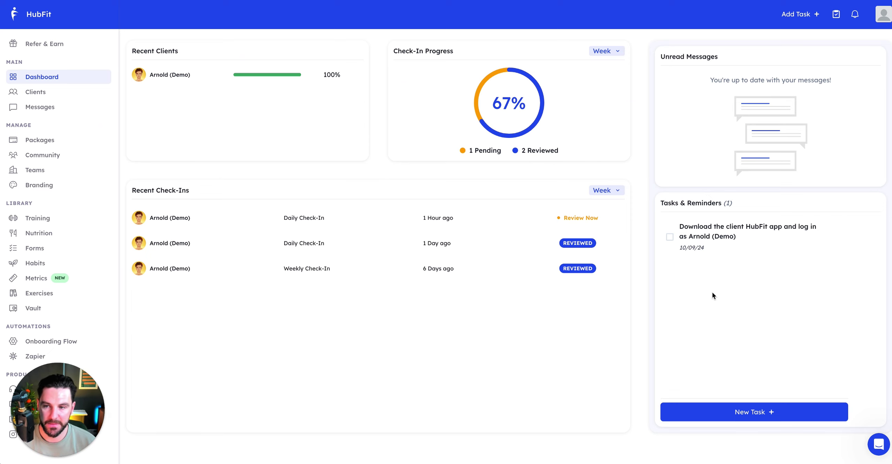
Step: Go to Clients and select the demo client from the Active list
left_click(51, 95)
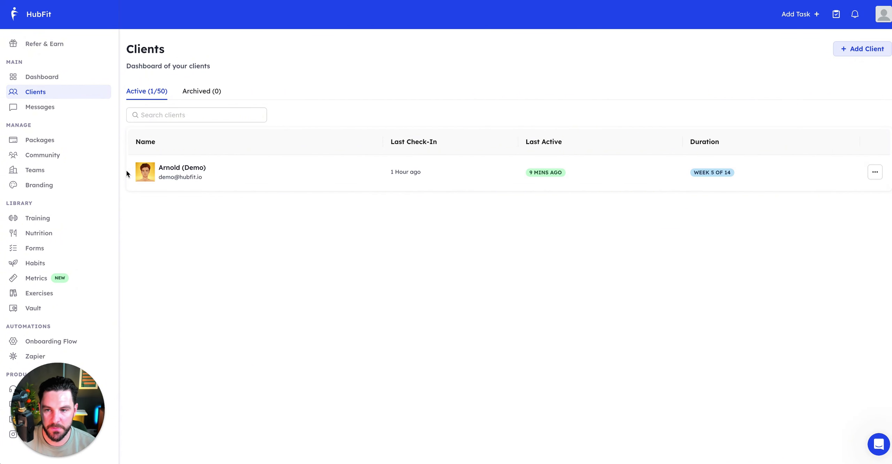
left_click(188, 175)
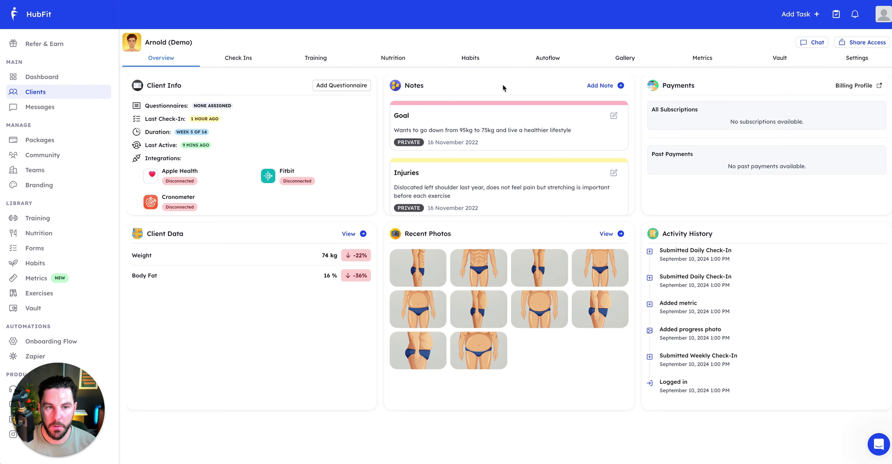
Step: Review the client's 10 Sep 2024 Daily Check-In answers on the Check Ins tab
left_click(240, 59)
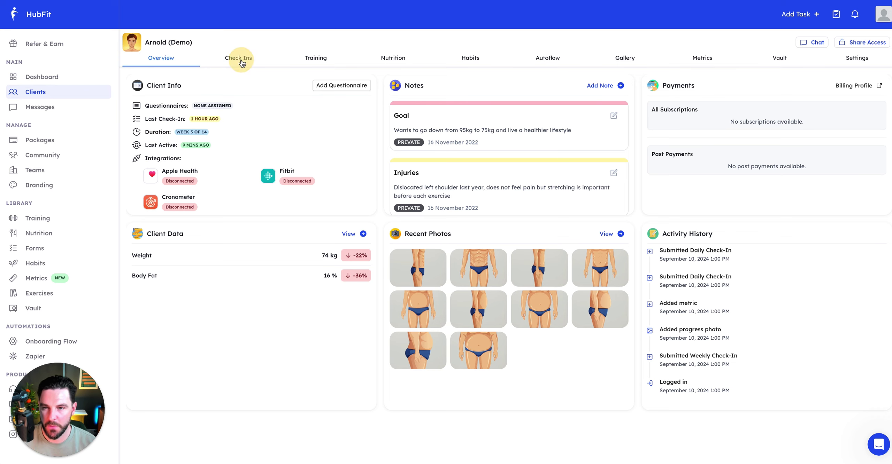
scroll(221, 243, "down", 1)
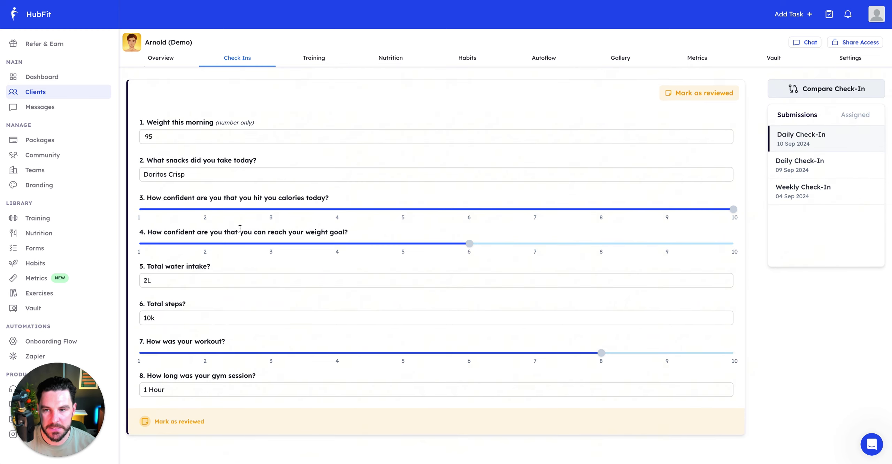
scroll(284, 219, "up", 1)
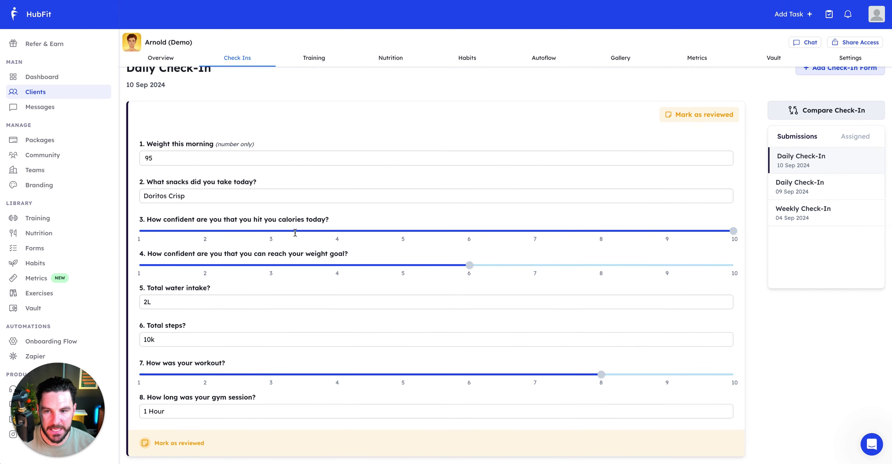
scroll(198, 181, "up", 1)
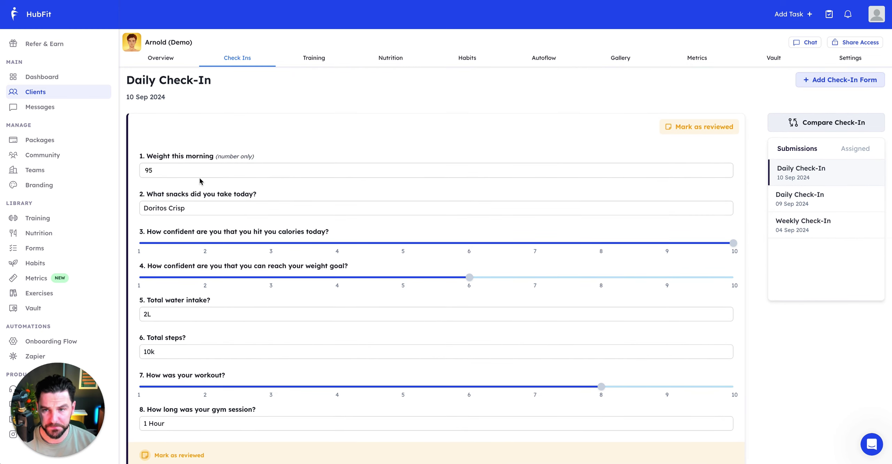
scroll(216, 222, "down", 1)
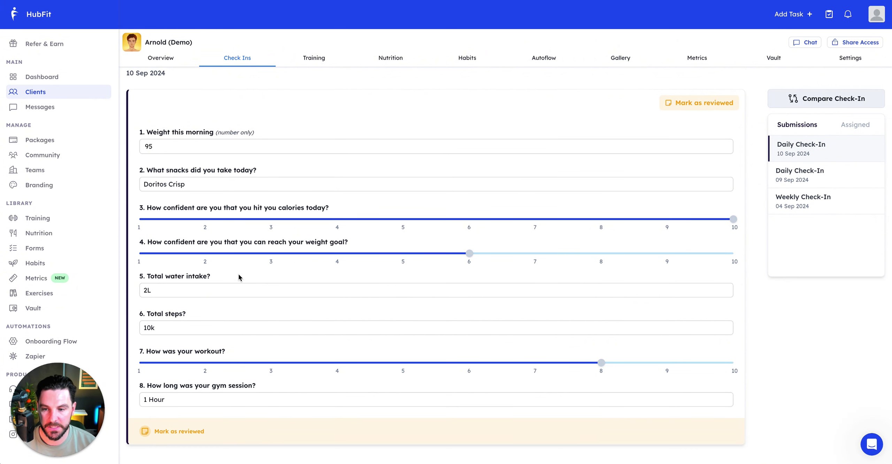
scroll(237, 258, "up", 1)
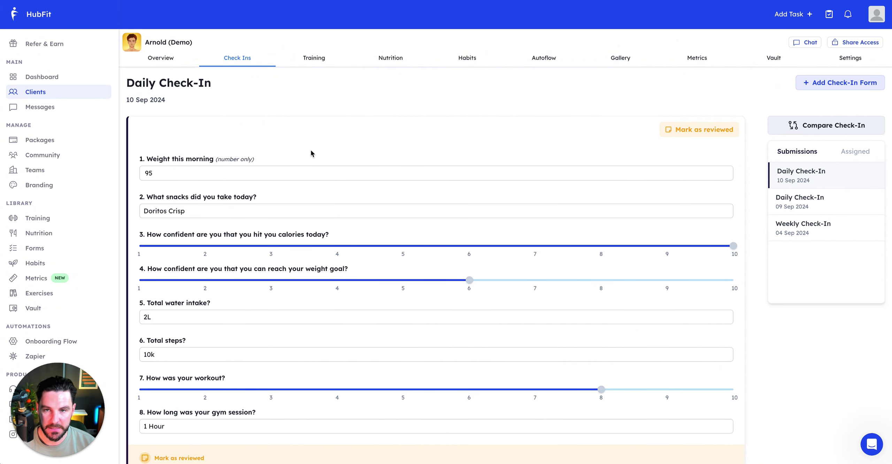
Step: View the client's Training, Nutrition and Habits tabs in turn
left_click(315, 59)
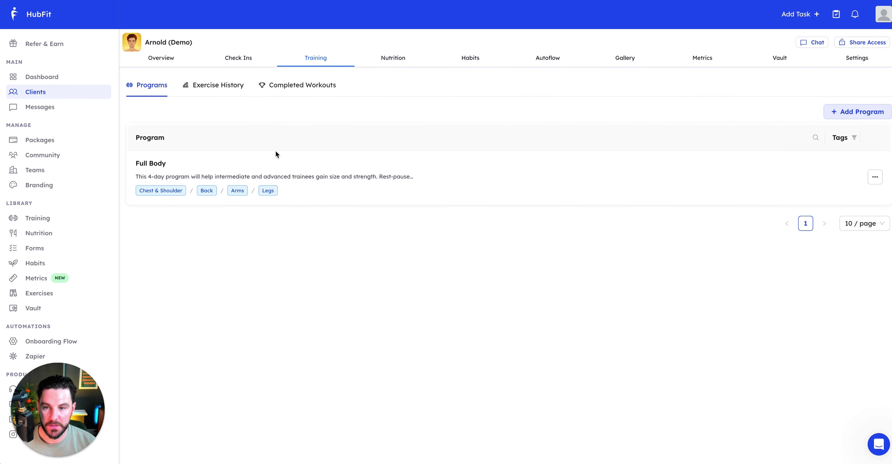
left_click(385, 59)
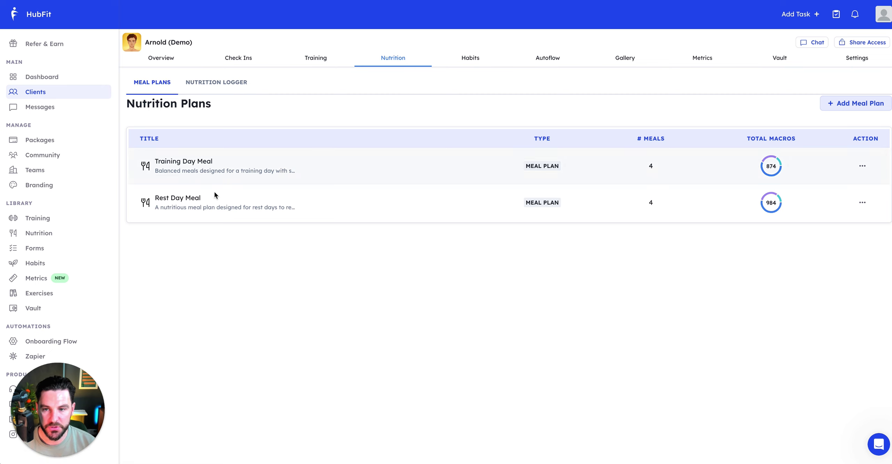
left_click(472, 62)
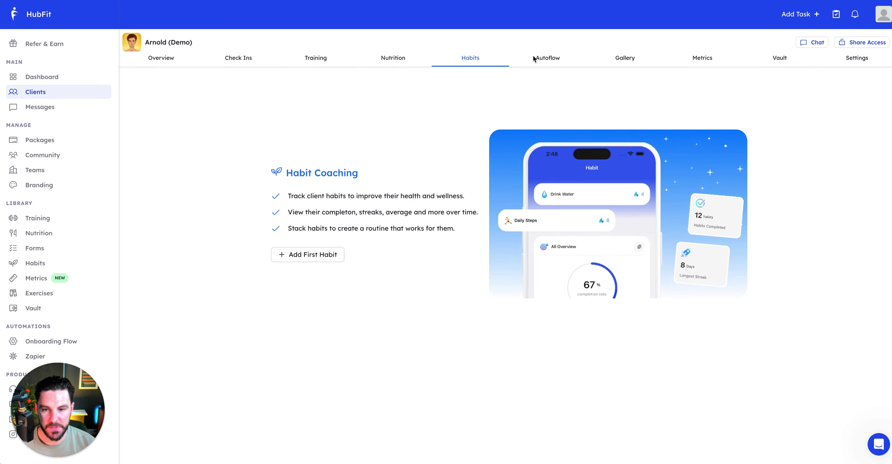
Step: Open the Autoflow calendar, start an Add Event, then dismiss the Add New Event dialog
left_click(547, 58)
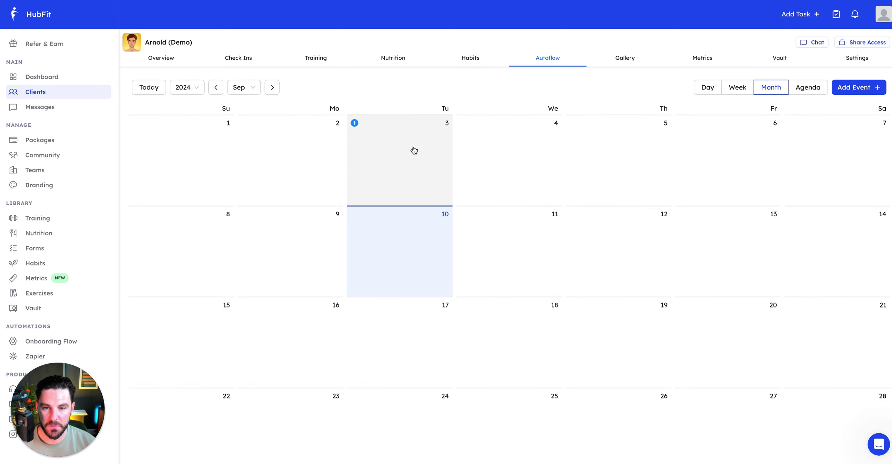
left_click(870, 88)
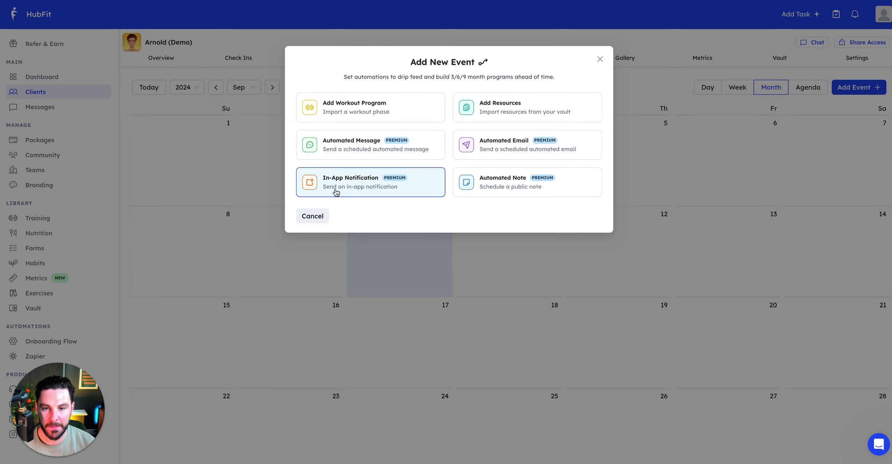
left_click(599, 63)
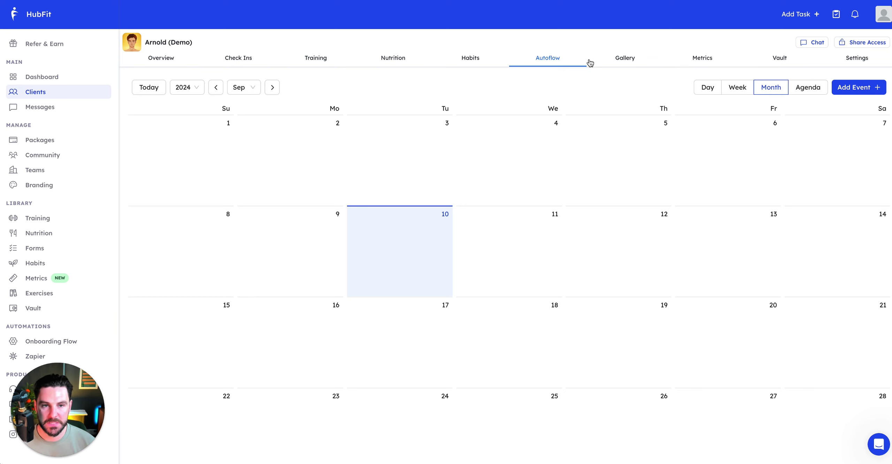
Step: Browse the client's progress photos, weight and body-fat metrics, and file vault
left_click(618, 63)
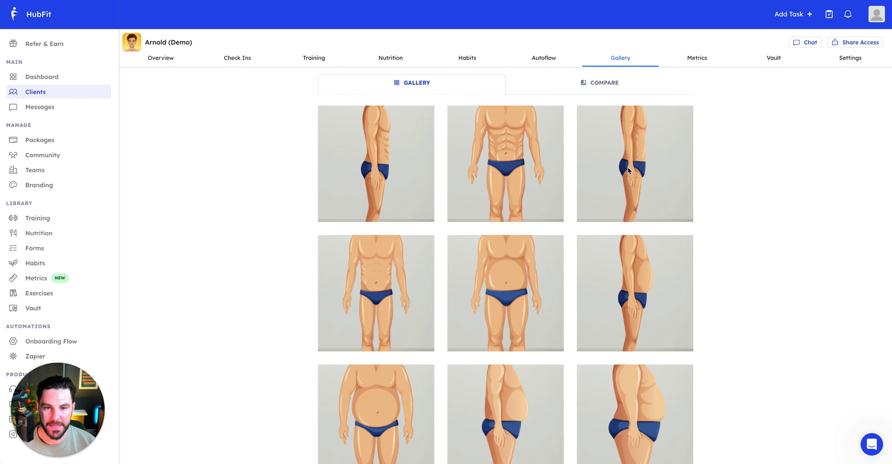
scroll(581, 174, "down", 1)
left_click(693, 58)
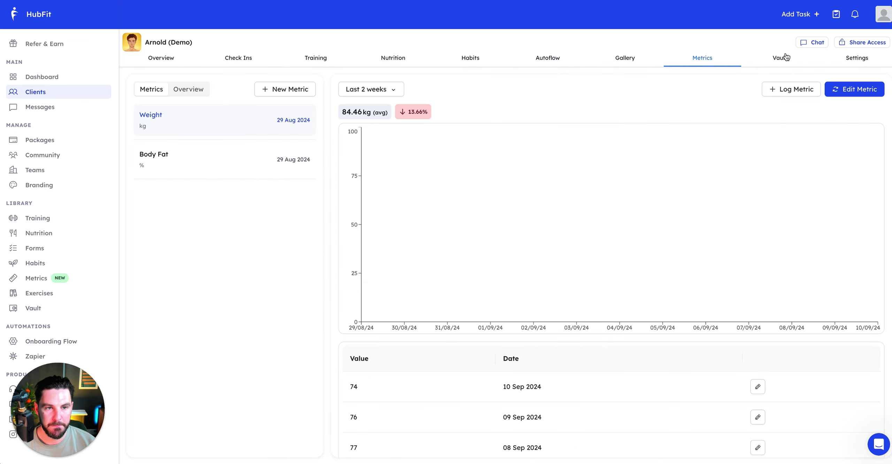
left_click(785, 60)
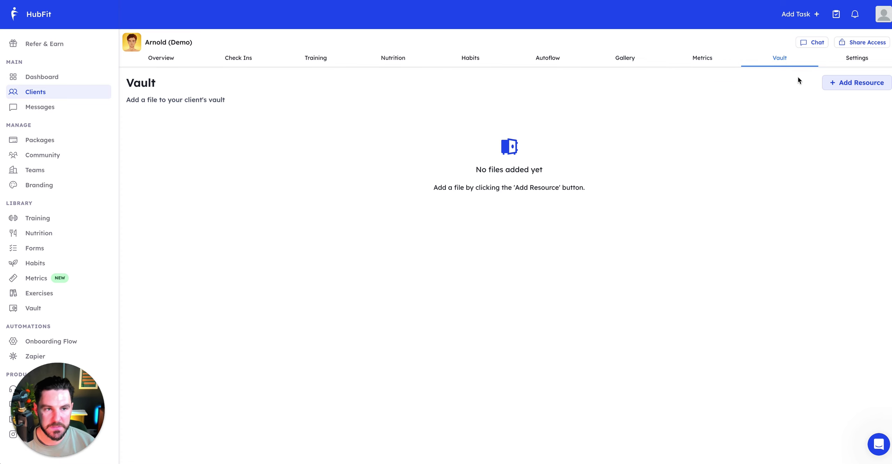
Step: Review the client's Settings tab, then return to the Training tab
left_click(857, 60)
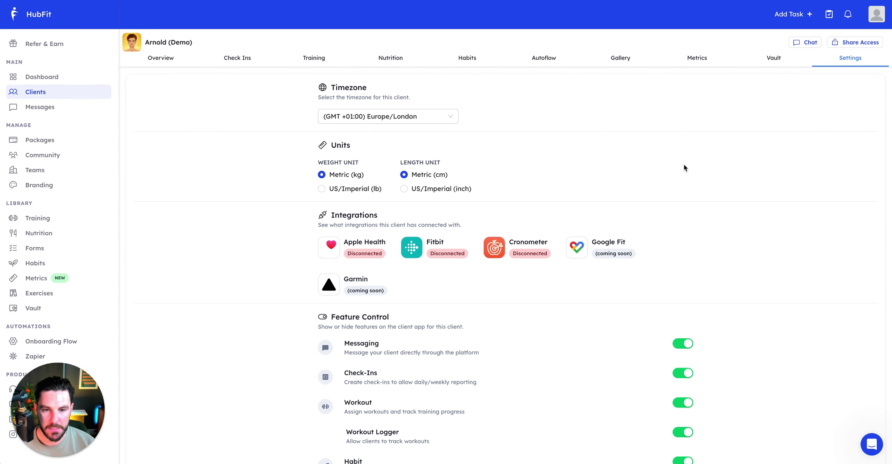
scroll(609, 217, "down", 8)
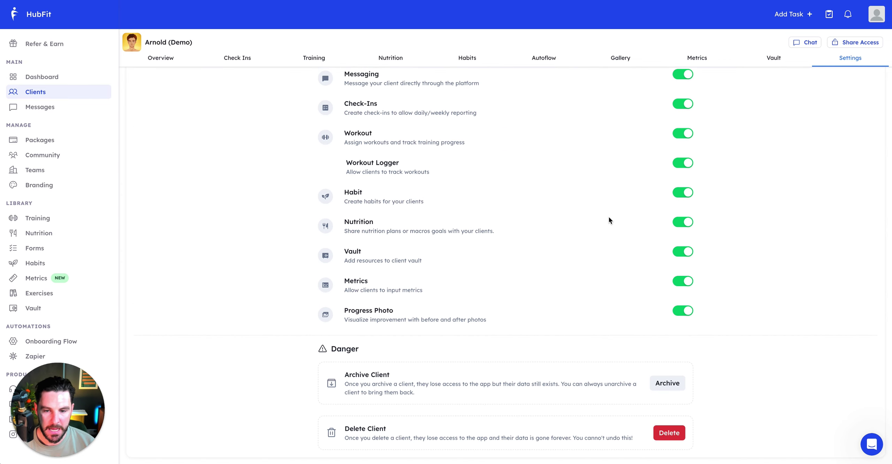
scroll(609, 220, "up", 8)
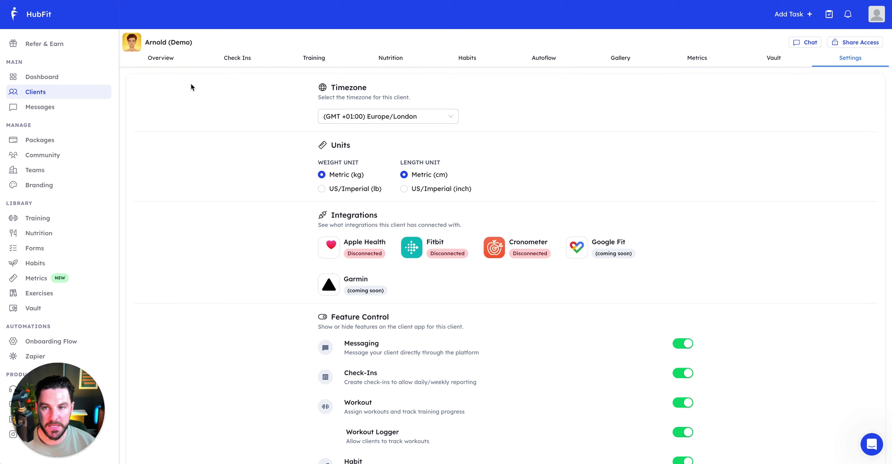
left_click(328, 58)
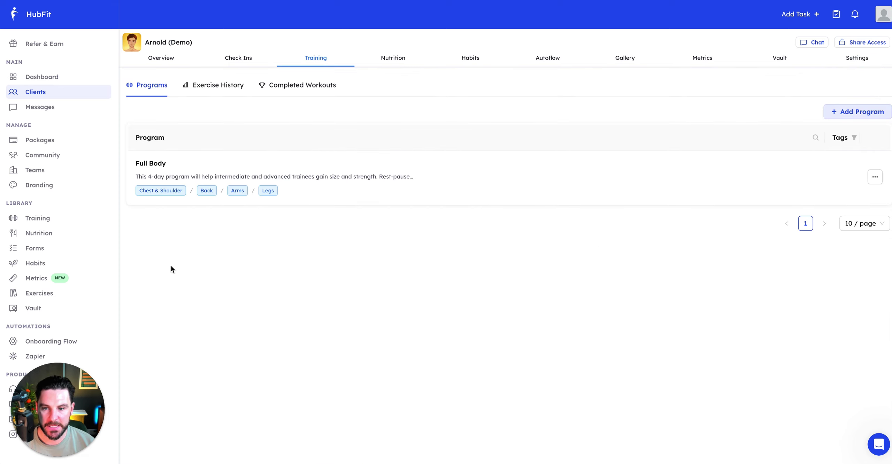
Step: Open the Full Body program in the editor and browse its chest and shoulder workout
left_click(875, 177)
left_click(343, 177)
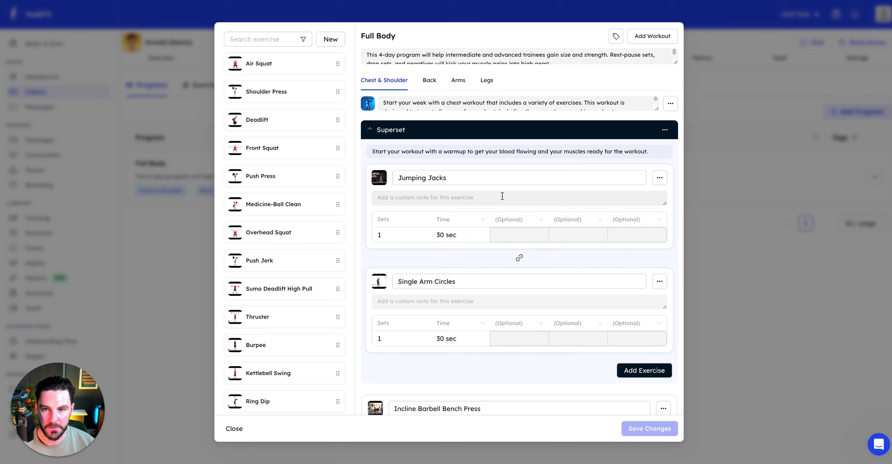
scroll(295, 156, "down", 6)
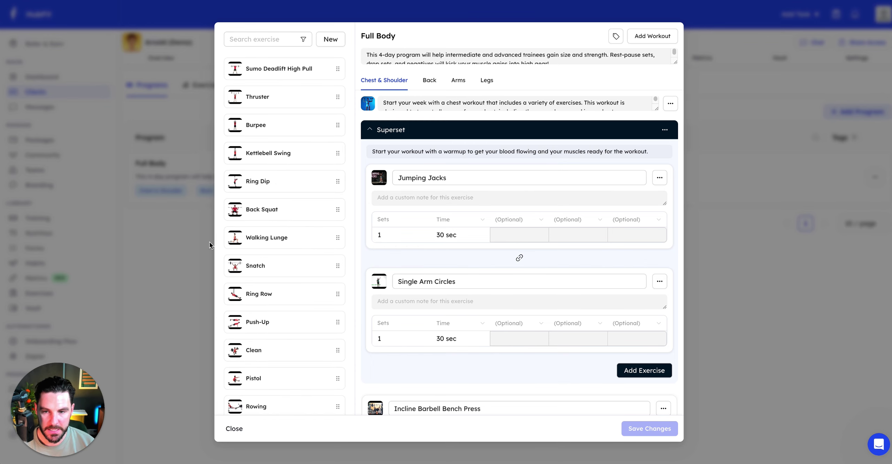
mouse_move(238, 243)
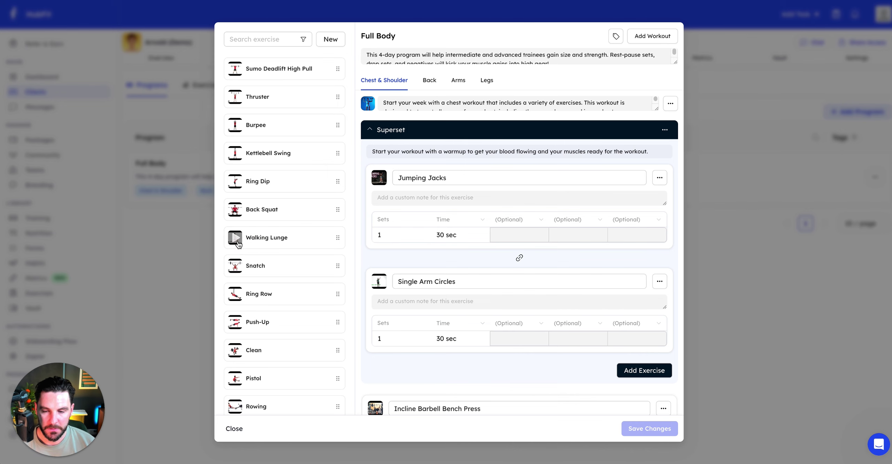
scroll(397, 213, "down", 3)
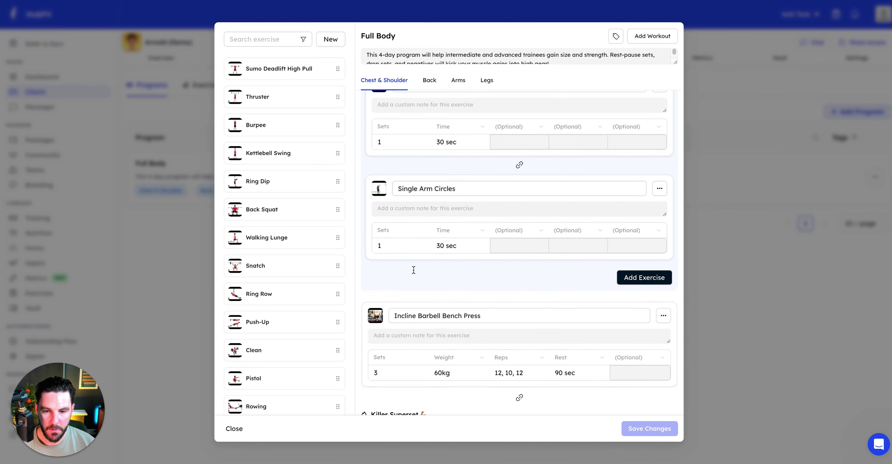
scroll(415, 254, "up", 3)
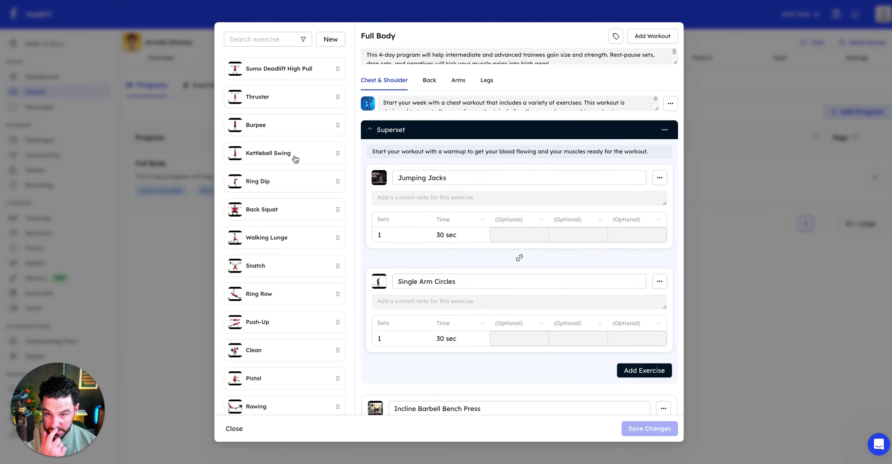
scroll(299, 153, "down", 10)
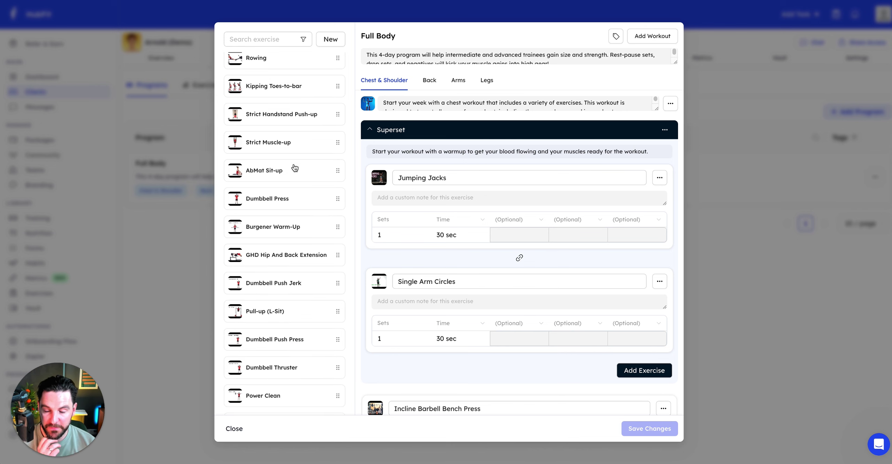
scroll(295, 168, "down", 1)
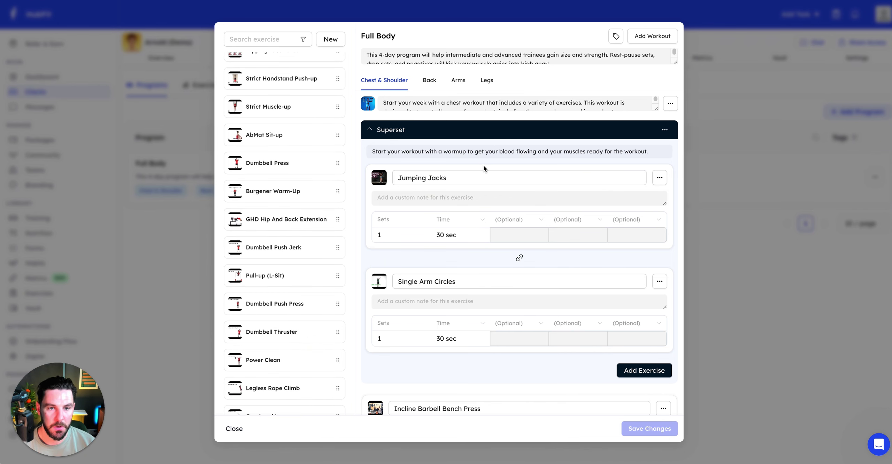
scroll(442, 254, "down", 4)
Step: Add Dumbbell Push Press above Incline Barbell Bench Press, close the editor, and go to Nutrition
left_click_drag(321, 294, 450, 296)
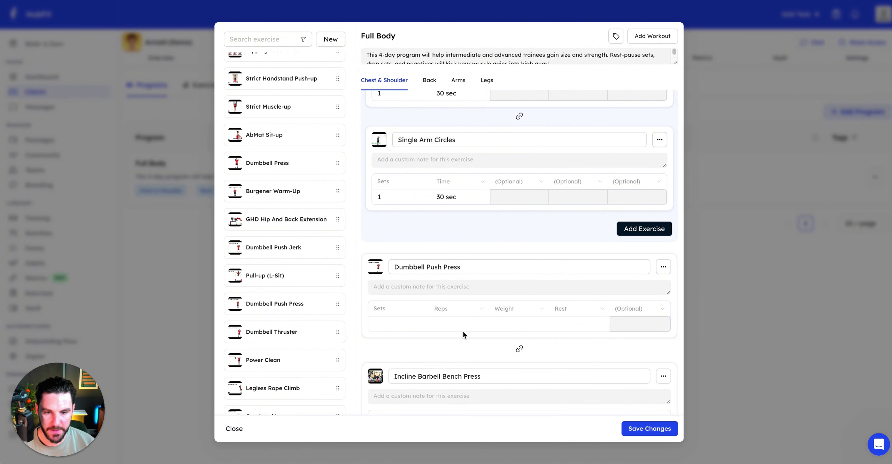
left_click(432, 325)
left_click(522, 323)
scroll(544, 306, "up", 4)
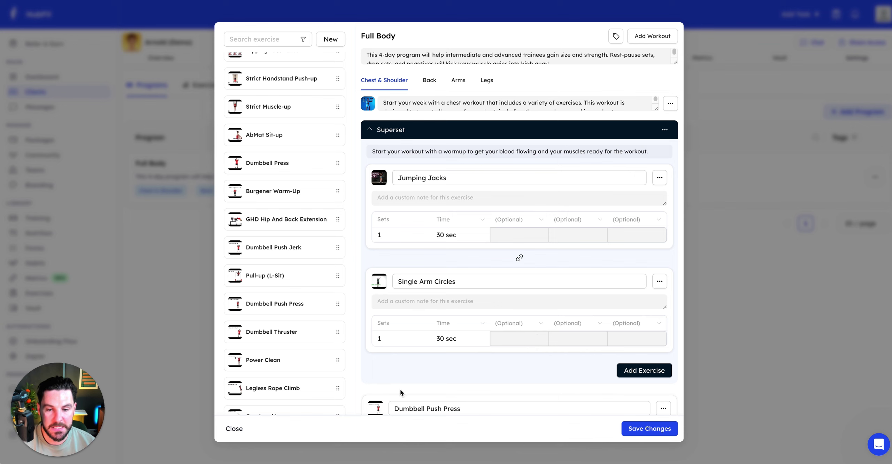
scroll(515, 275, "down", 4)
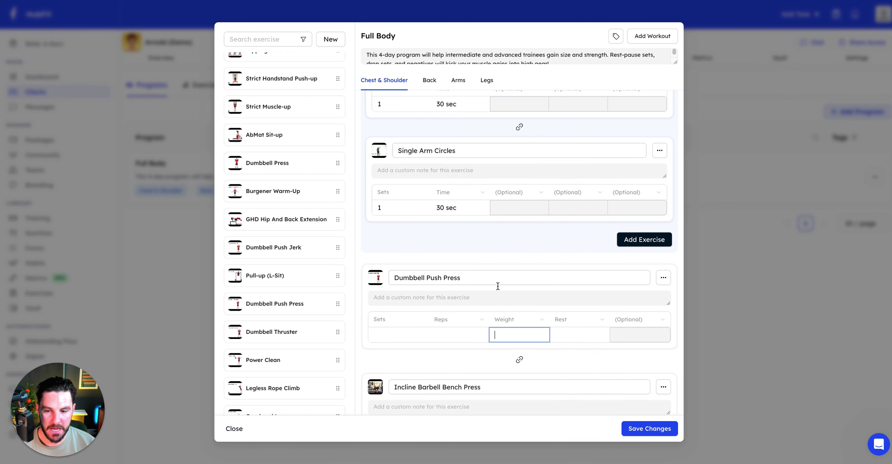
left_click(237, 429)
left_click(397, 59)
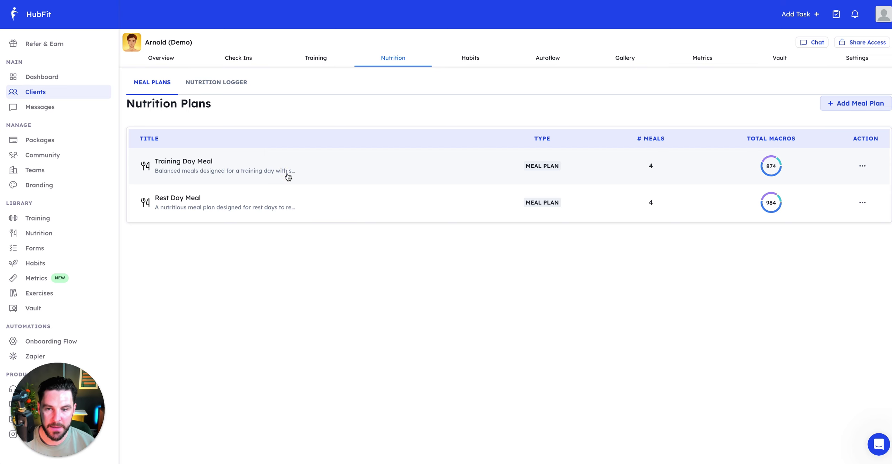
Step: Review the 874 kcal Training Day Meal plan's Breakfast, Lunch, Dinner and Snack ingredients
left_click(288, 176)
scroll(453, 209, "down", 4)
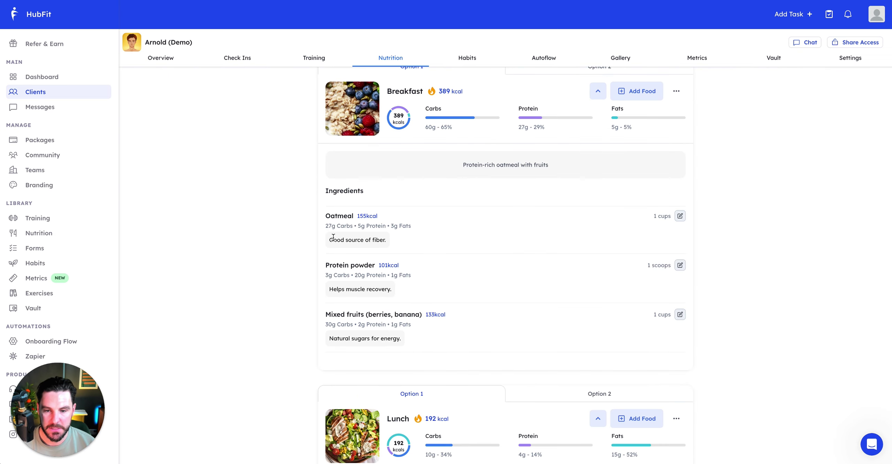
scroll(358, 229, "down", 8)
scroll(386, 221, "down", 7)
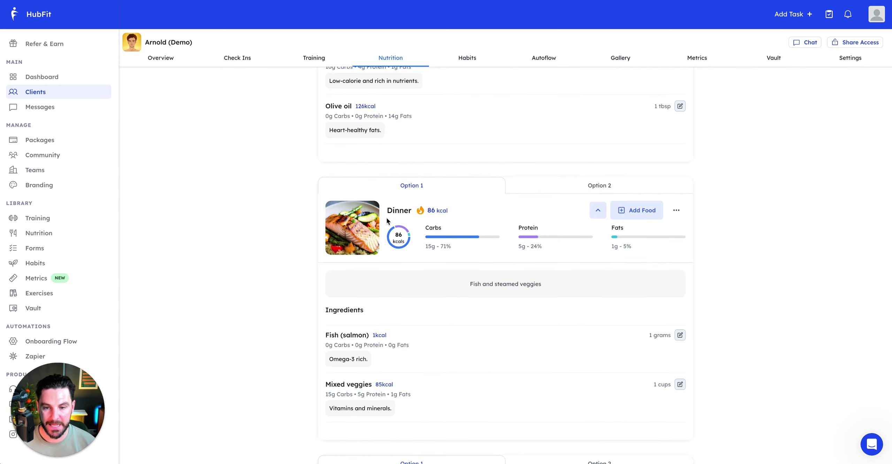
scroll(420, 259, "down", 10)
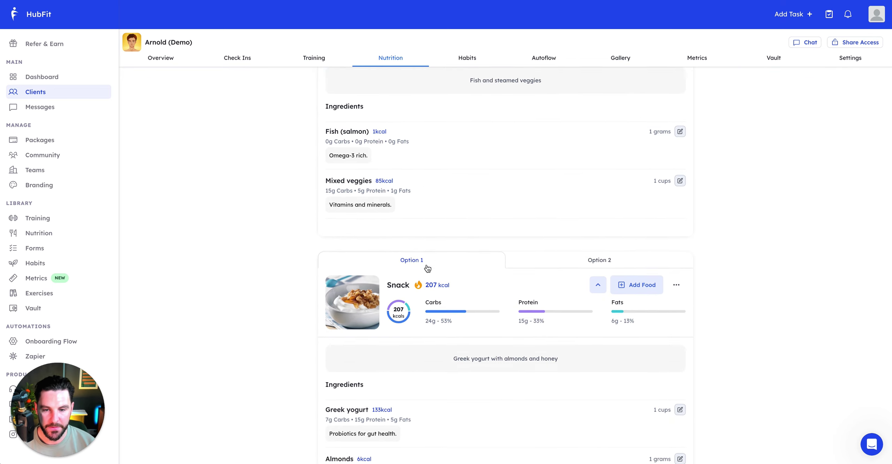
scroll(426, 267, "up", 15)
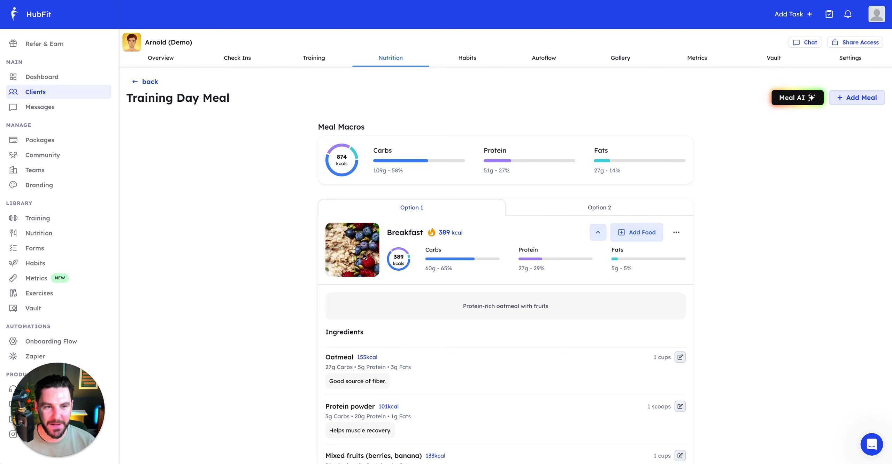
left_click(787, 100)
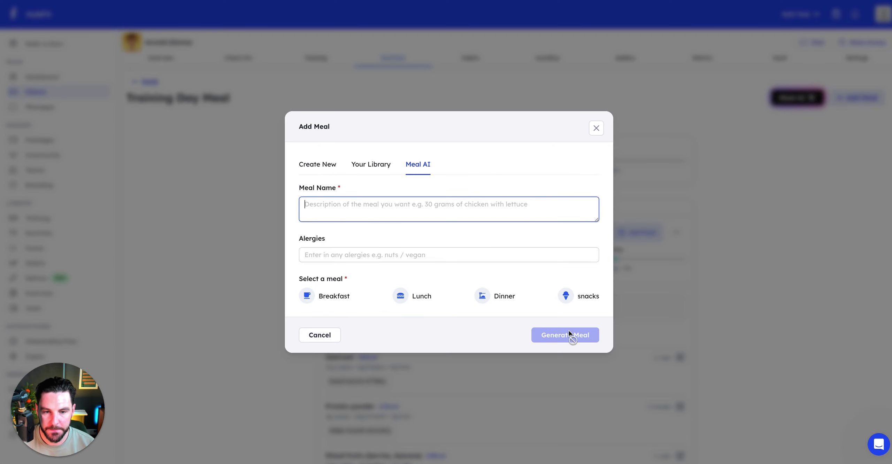
left_click(369, 169)
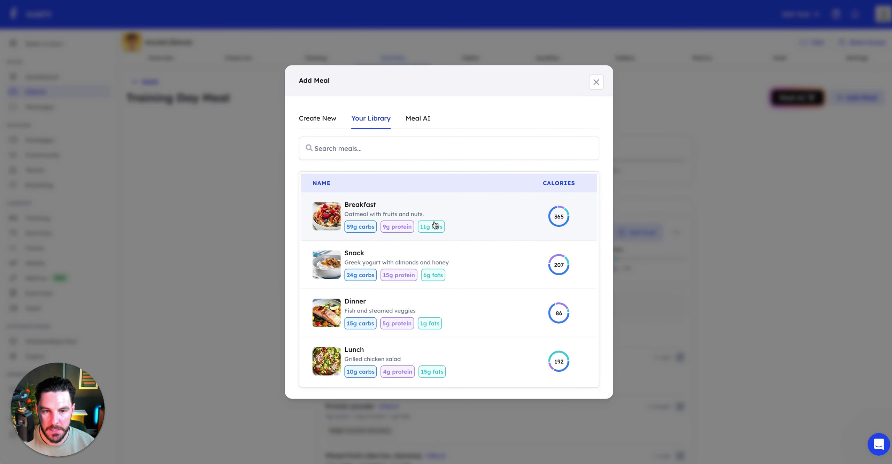
left_click(595, 82)
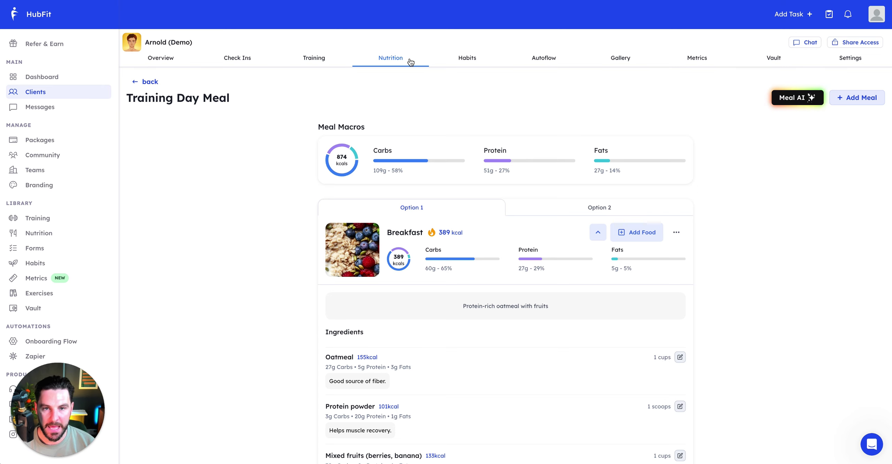
Step: On the client's Habits tab, start a first habit and check Your Library for saved habits
left_click(467, 57)
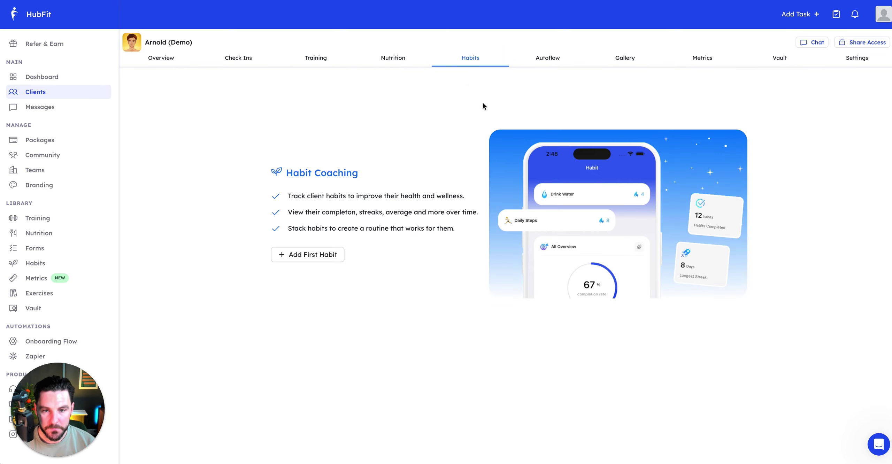
left_click(293, 254)
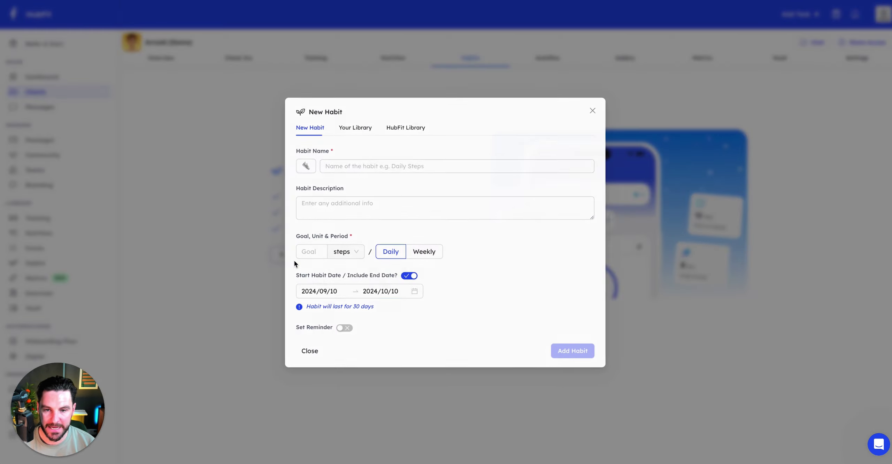
left_click(354, 125)
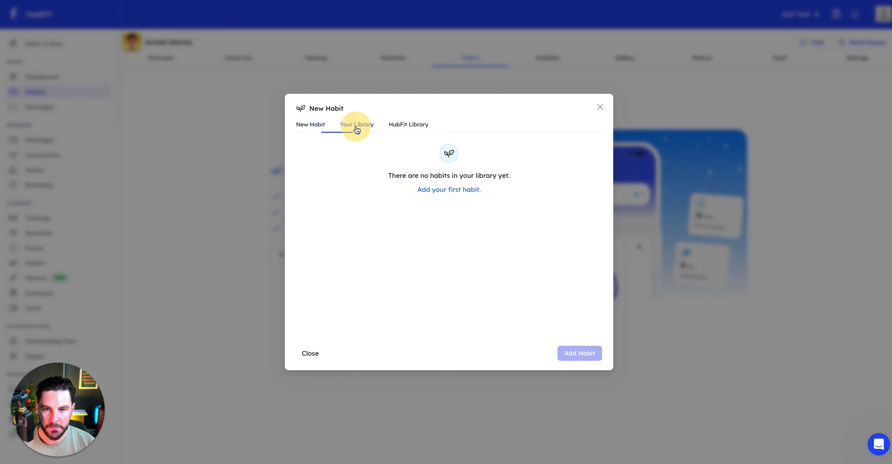
left_click(311, 124)
Step: Browse the HubFit Library's ready-made habits, then close the dialog without adding one
left_click(407, 124)
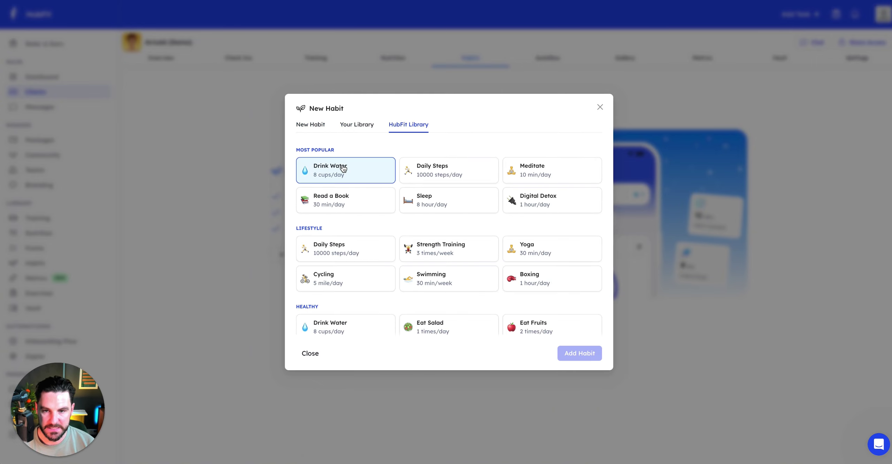
scroll(442, 185, "down", 2)
scroll(416, 195, "down", 5)
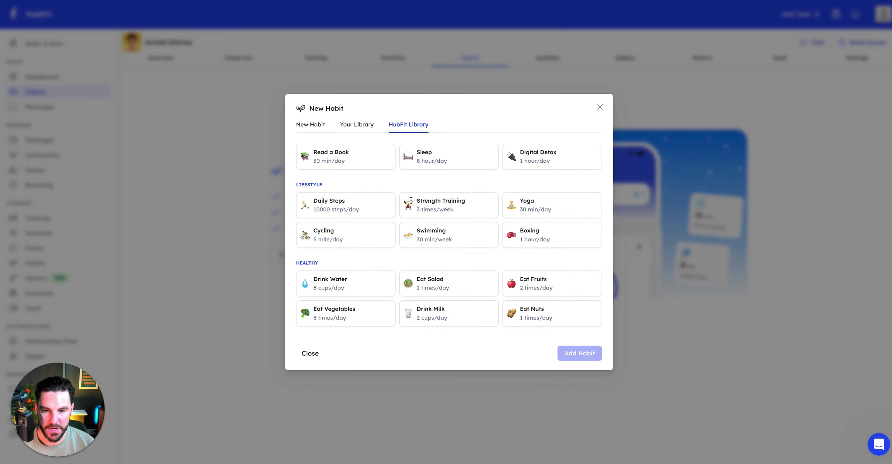
left_click(595, 107)
left_click(549, 59)
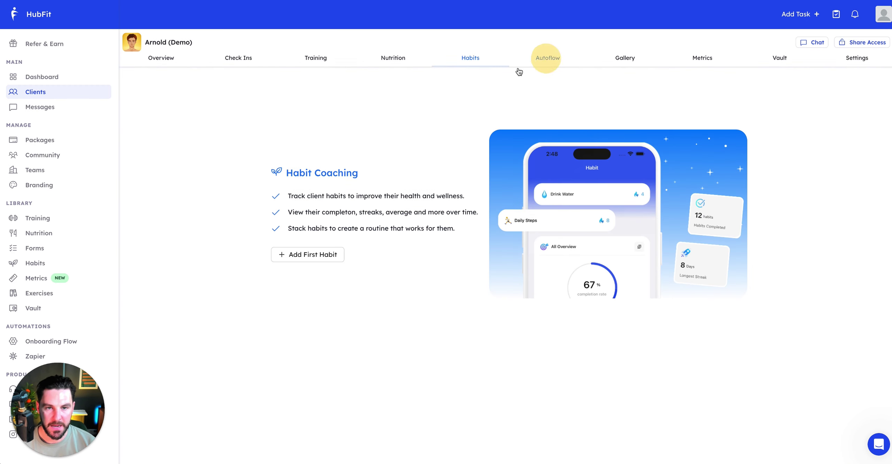